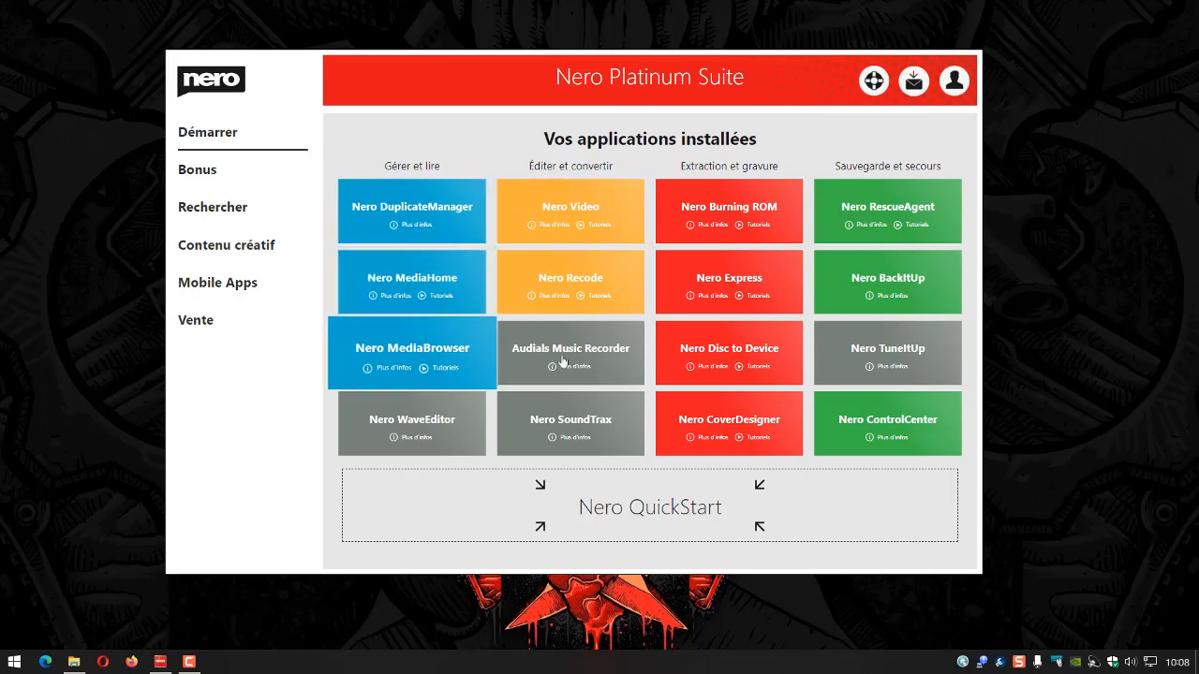
Launch Nero Video from the Nero suite and create a new advanced film (film avancé) project.
click(576, 213)
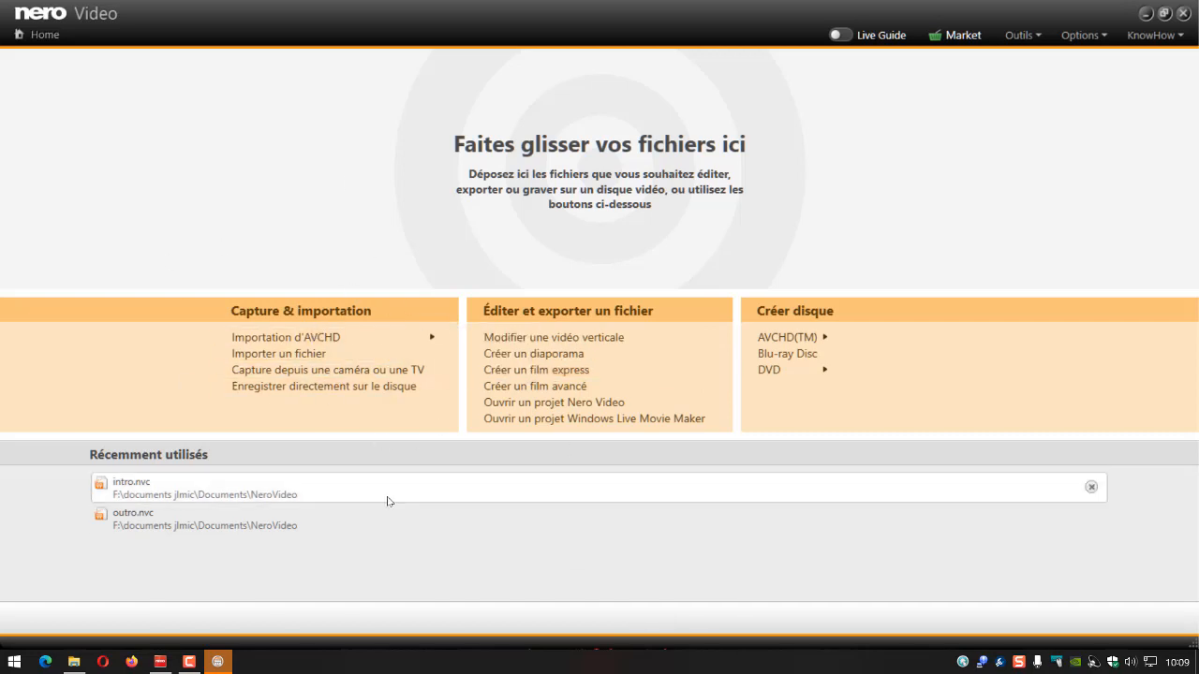
click(531, 389)
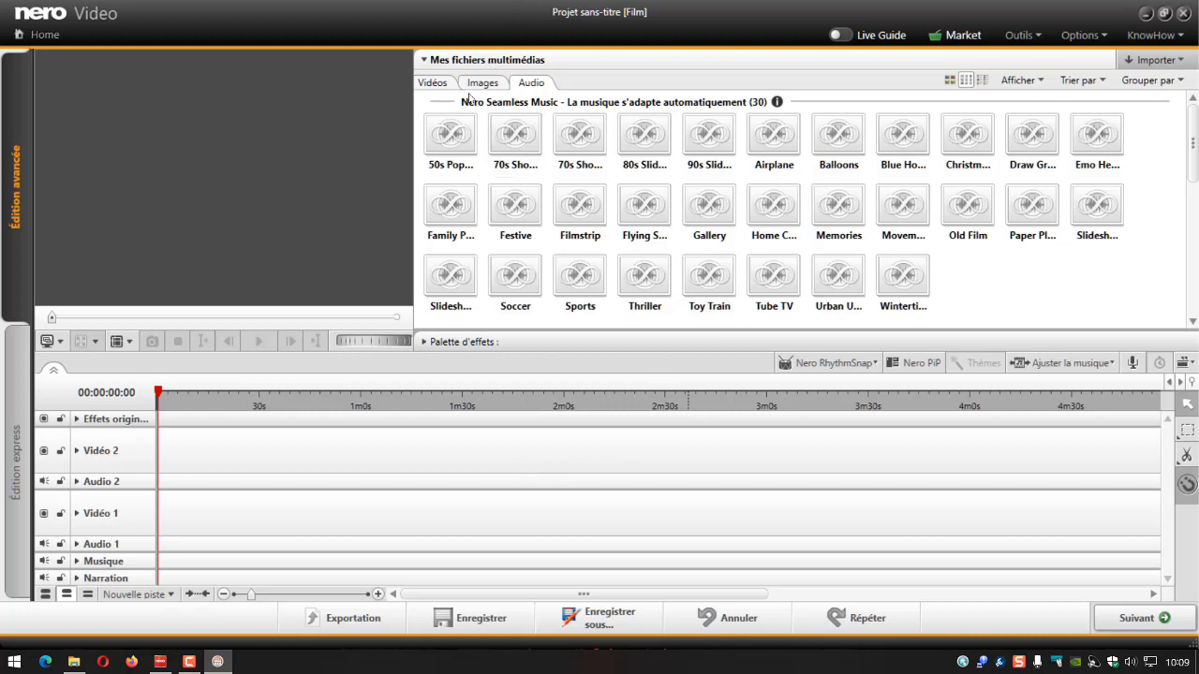
Examine the sample videos, images and audio categories supplied in the project's multimedia library.
click(432, 83)
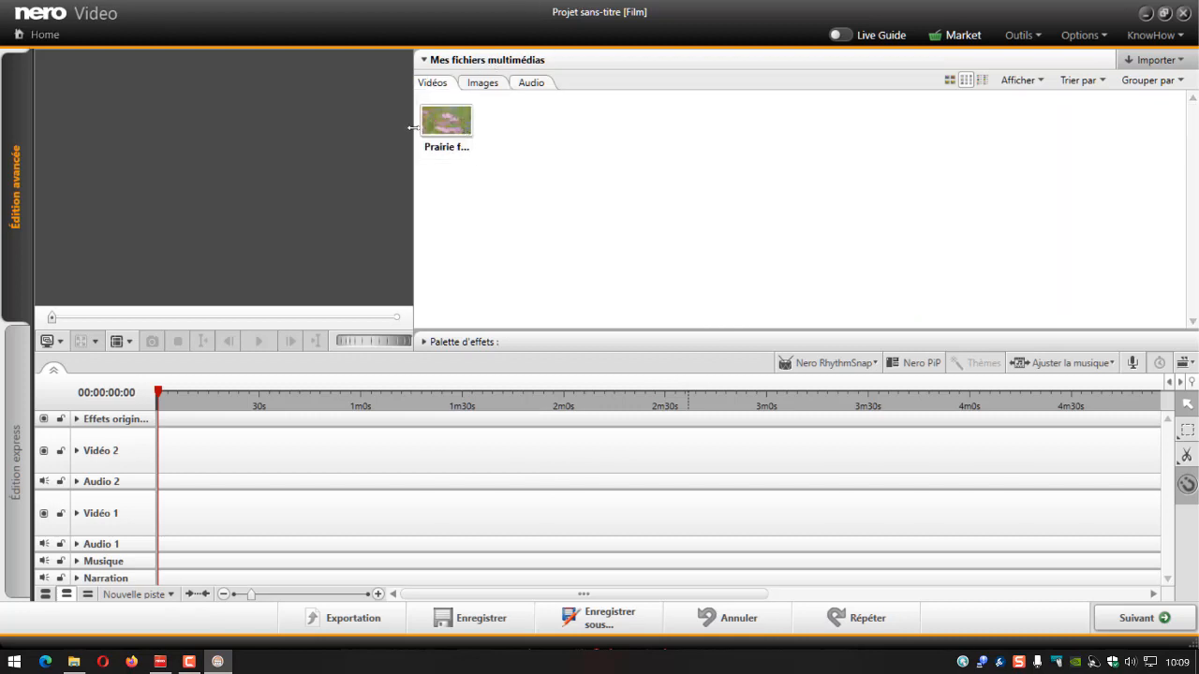
click(483, 87)
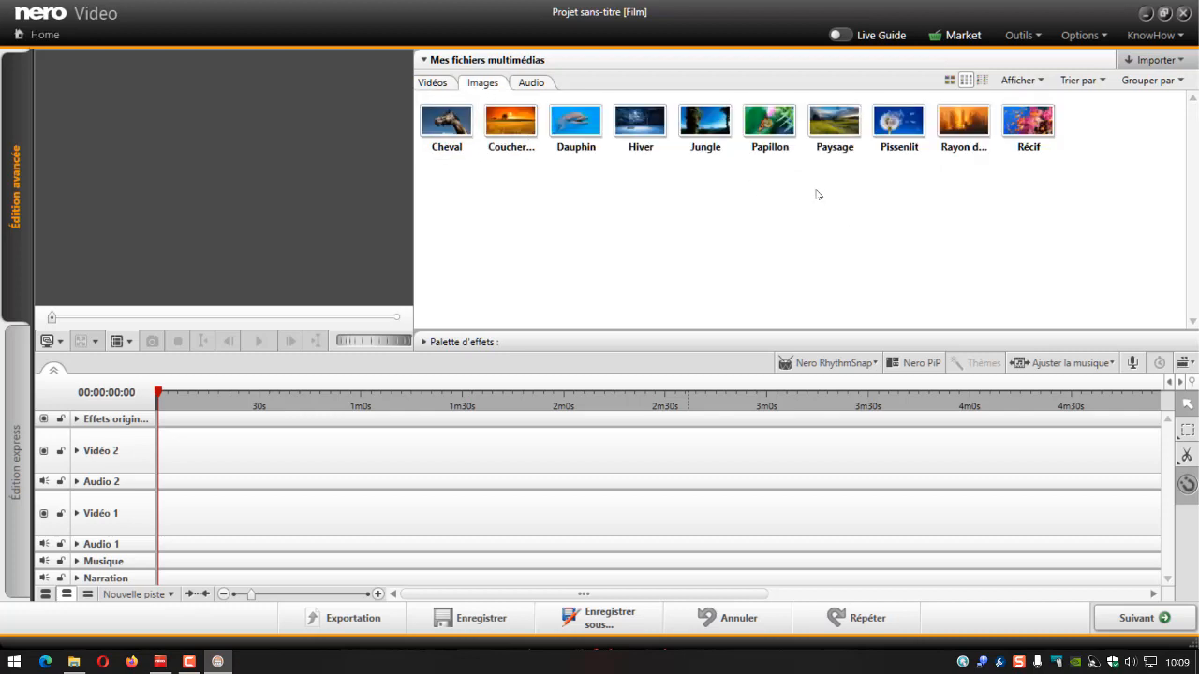
click(527, 84)
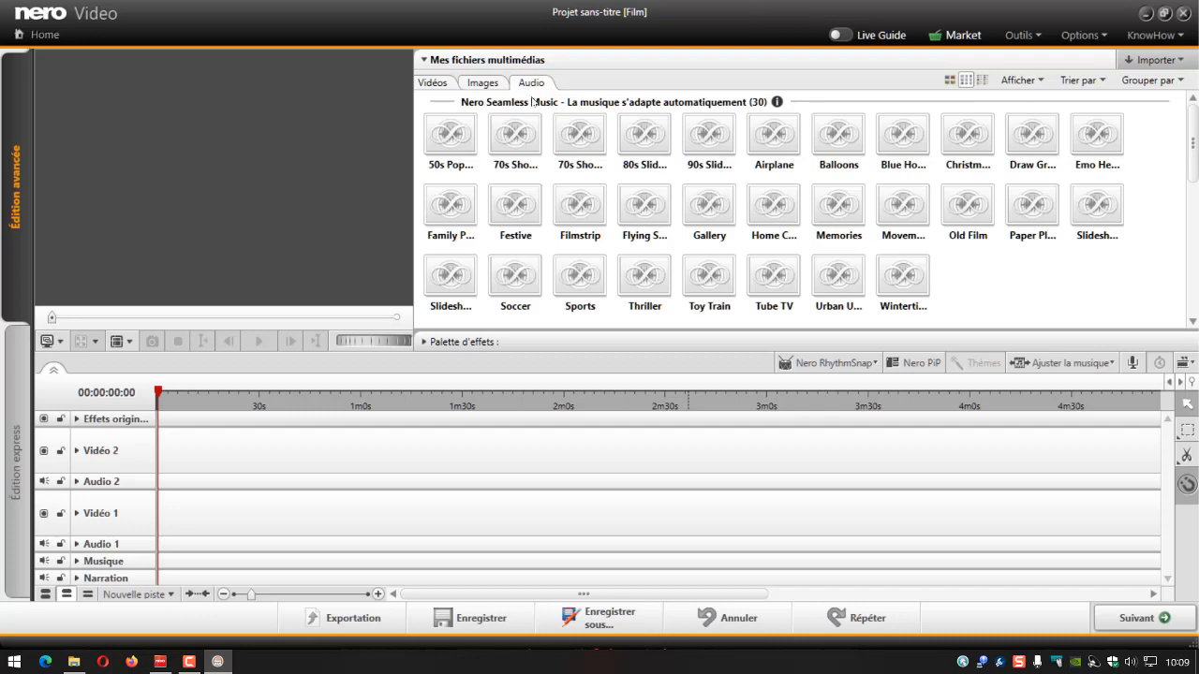
scroll(946, 187, down, 5)
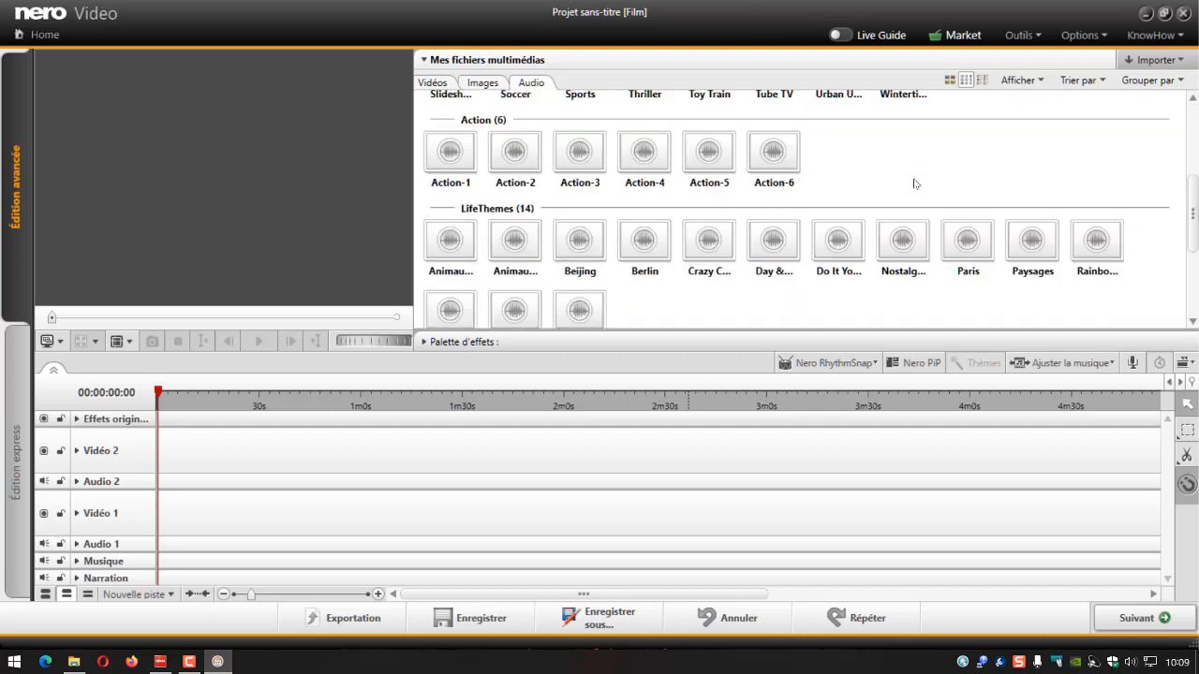
scroll(909, 181, down, 2)
scroll(682, 199, down, 3)
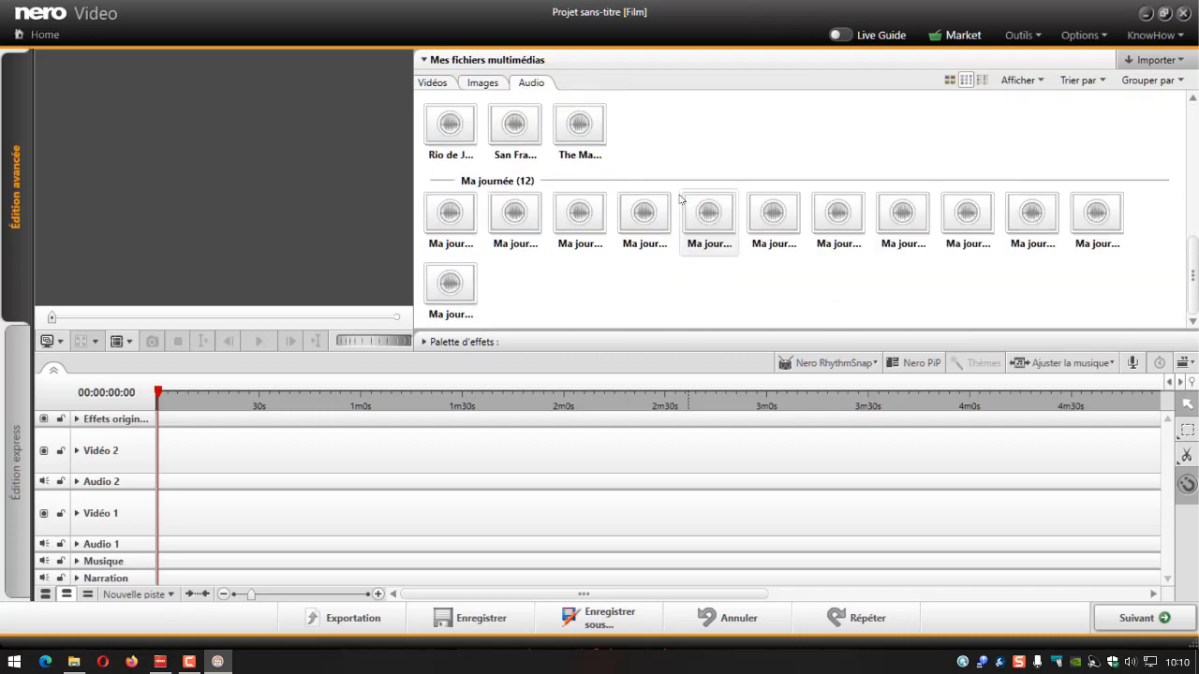
scroll(697, 210, up, 3)
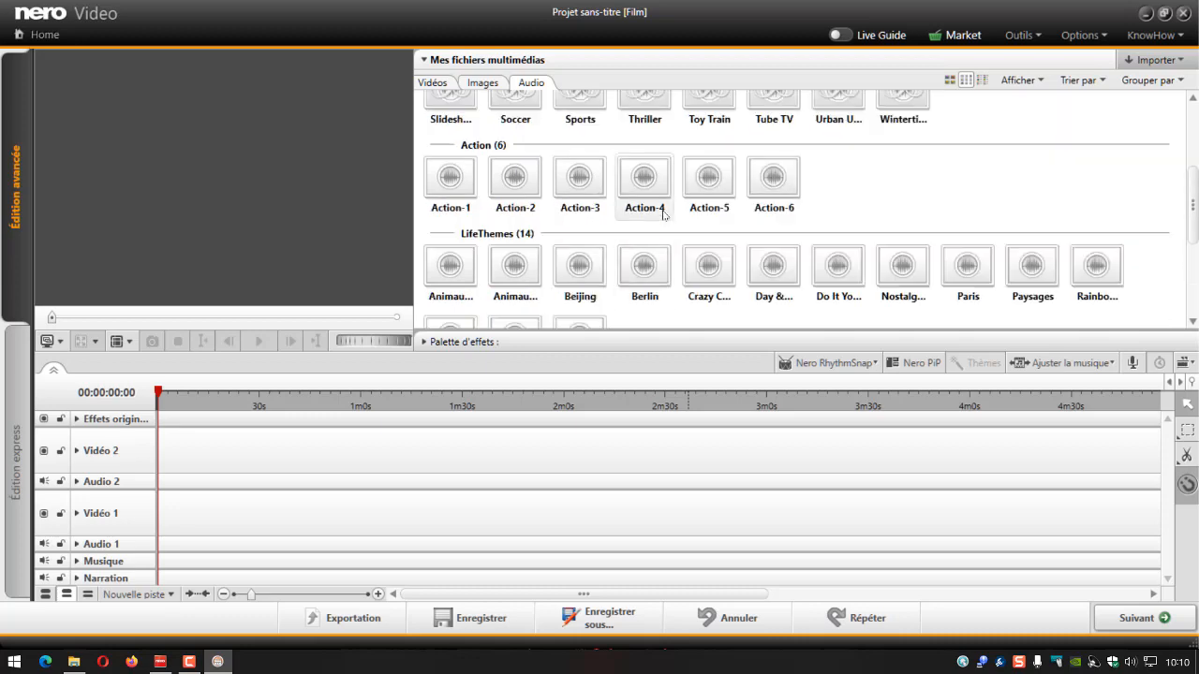
scroll(740, 251, up, 1)
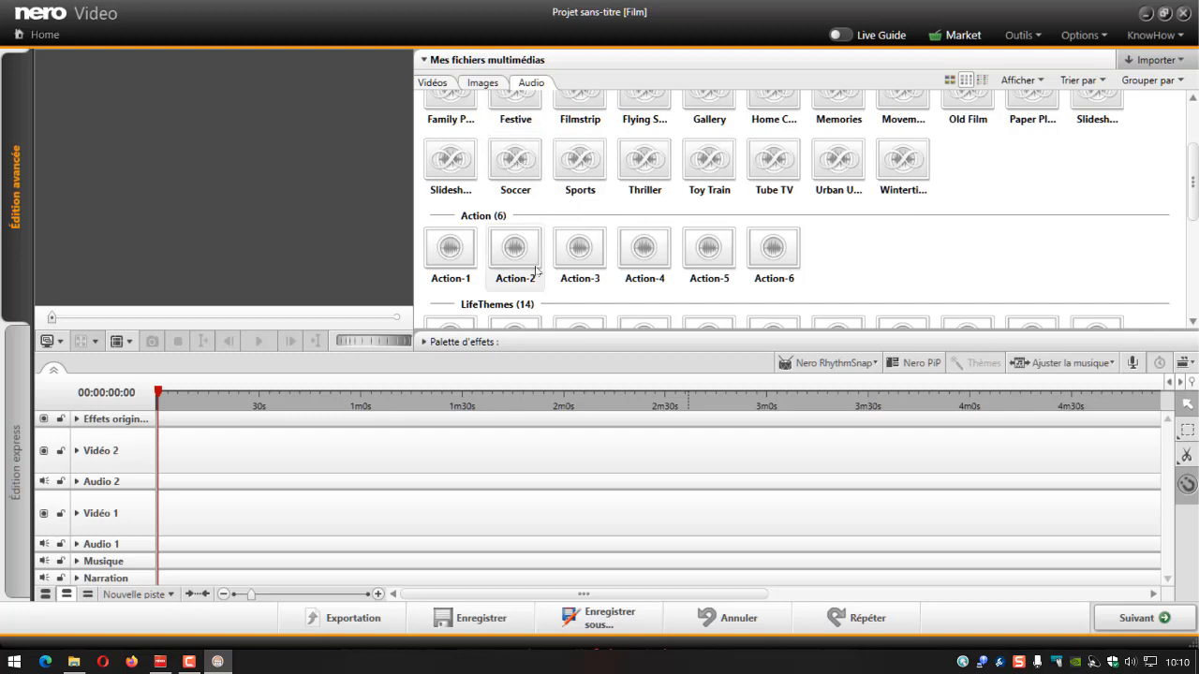
scroll(552, 260, down, 1)
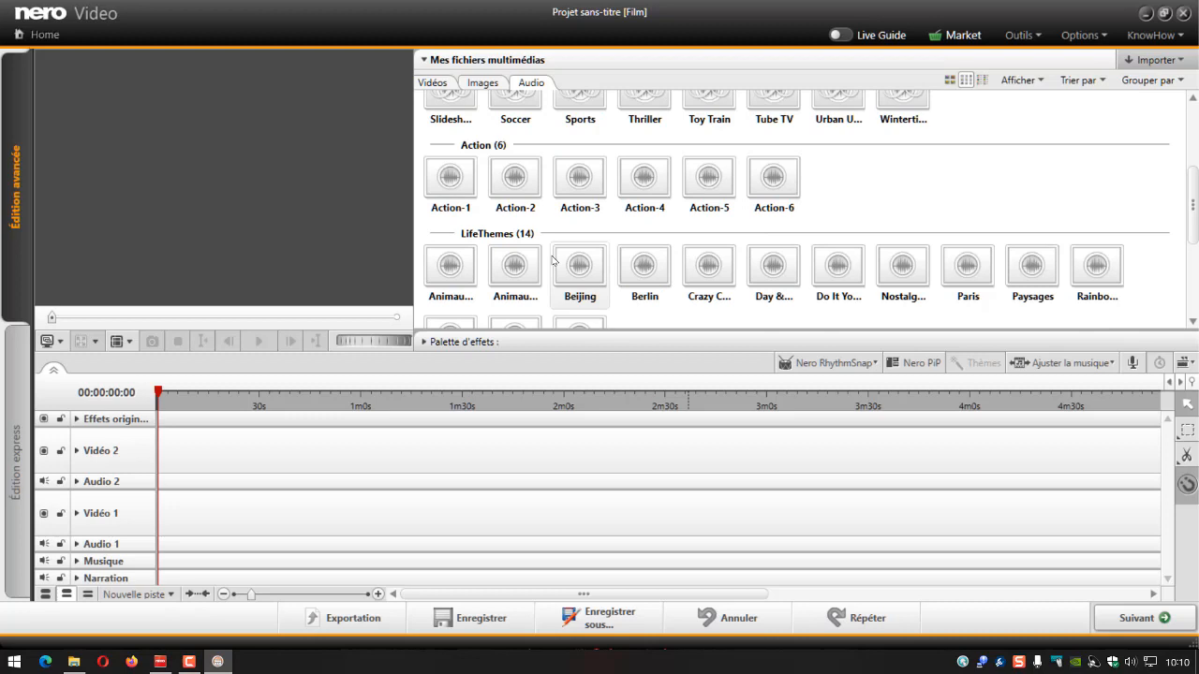
Play a short preview of the Action-3 audio sample, stop it and close the preview.
double_click(580, 177)
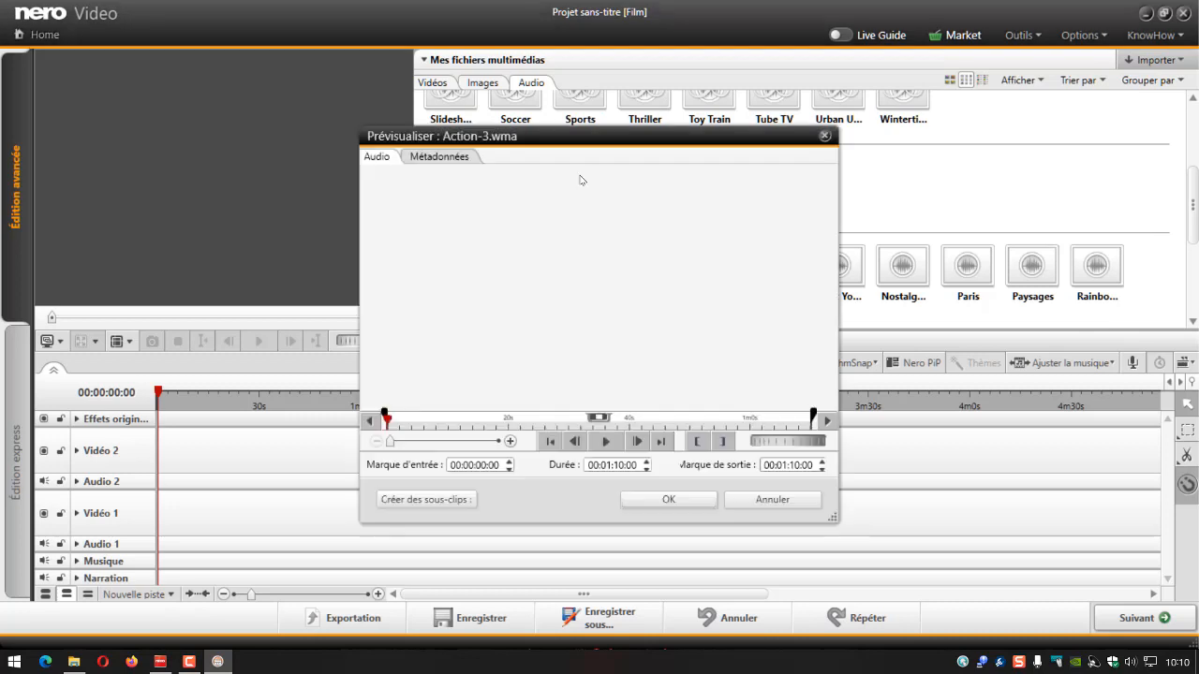
click(605, 442)
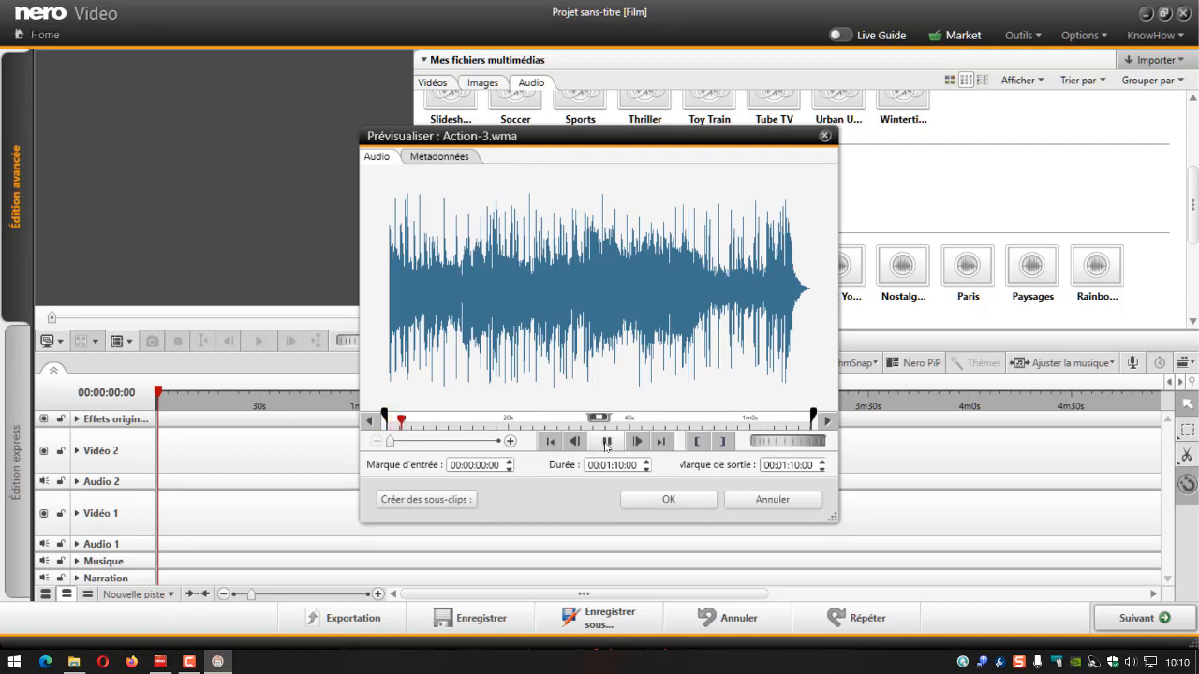
click(607, 442)
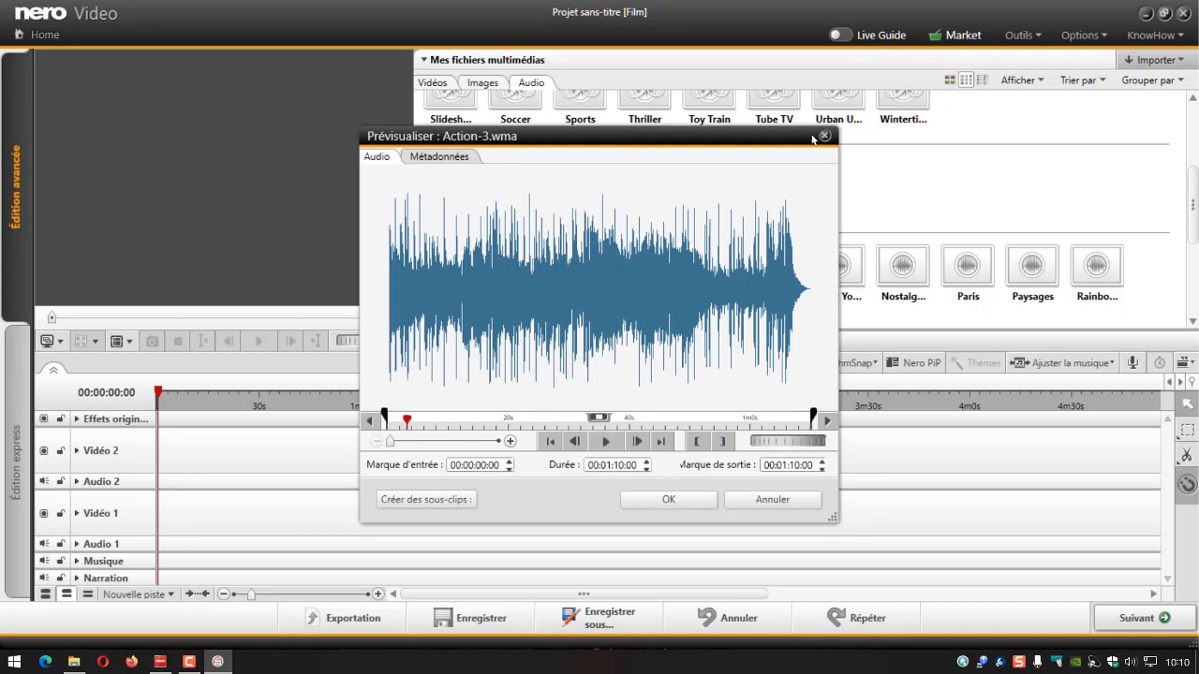
click(824, 137)
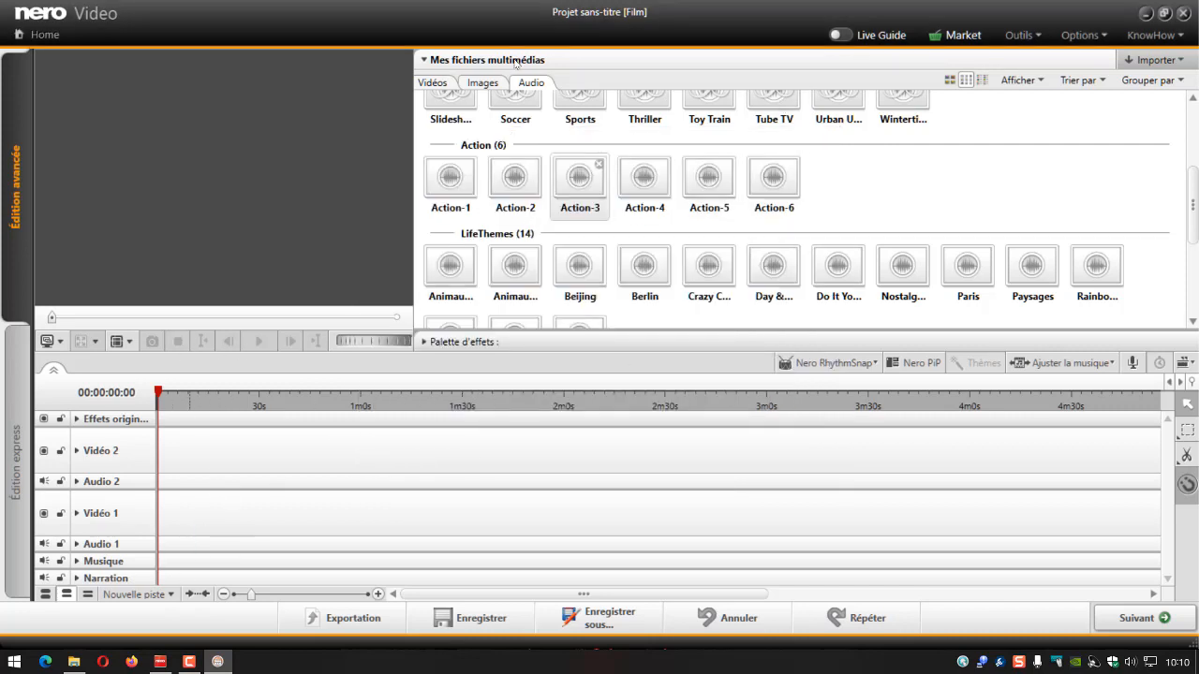
Import brasserie.mp4 from the montage vidéo folder in File Explorer into the library's video collection.
click(439, 83)
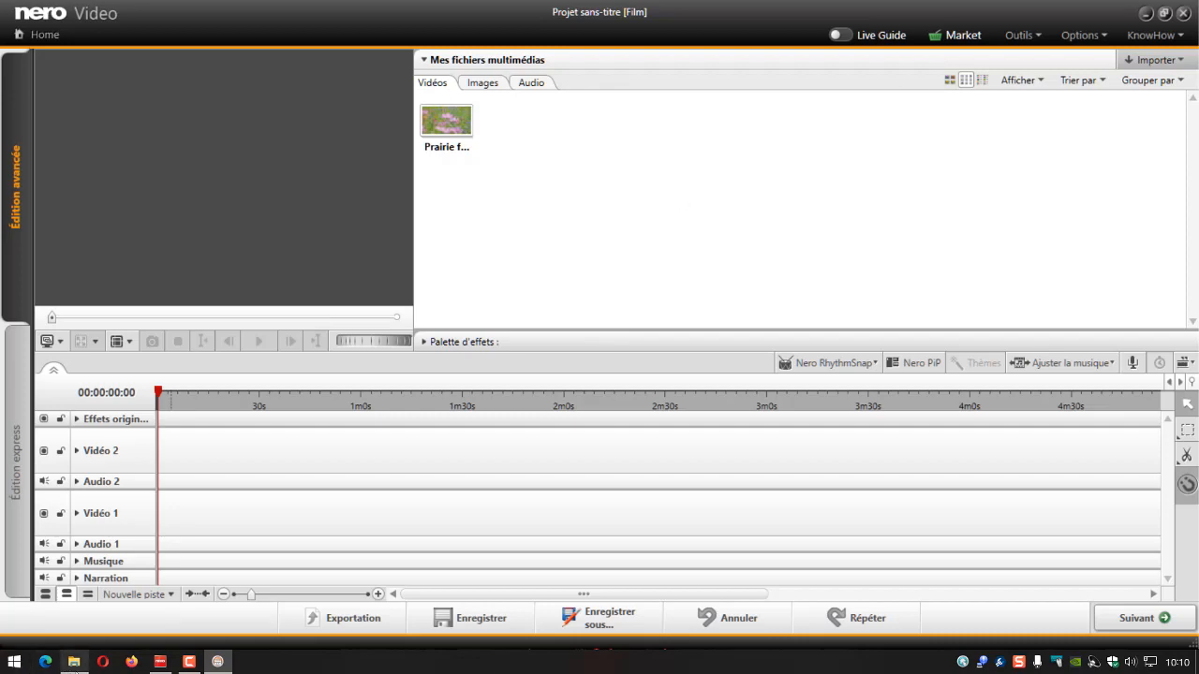
mouse_move(74, 662)
click(77, 598)
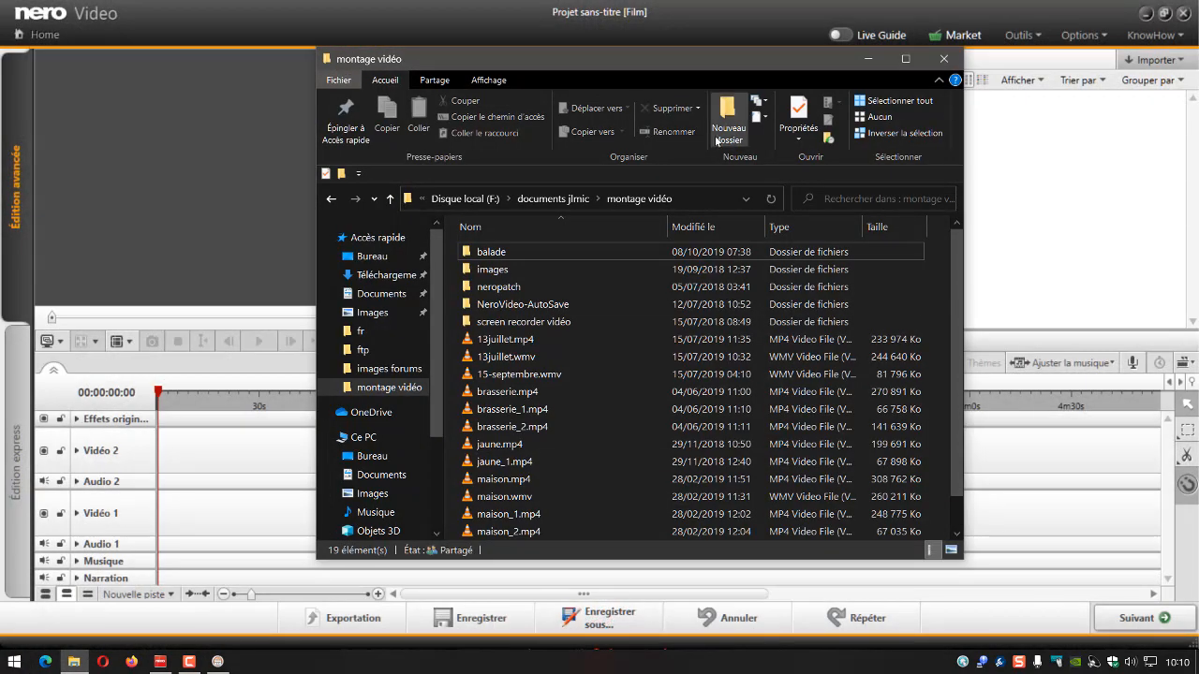
drag(601, 58, 307, 36)
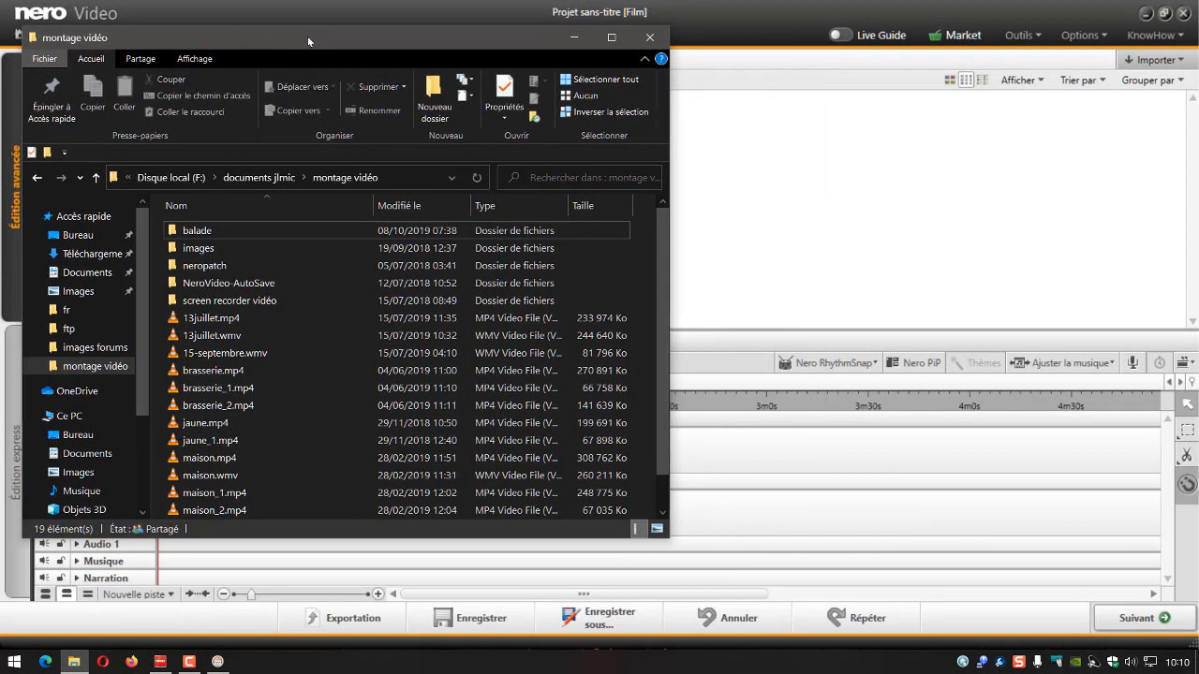
click(195, 372)
drag(195, 371, 956, 291)
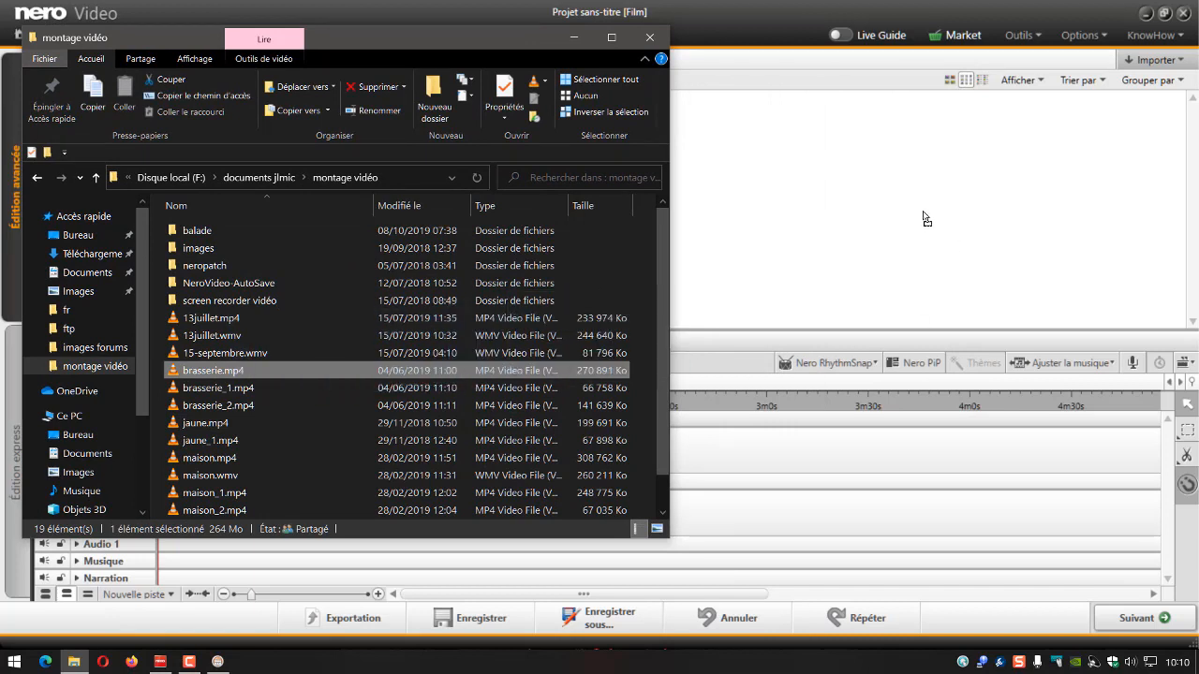
drag(922, 218, 923, 218)
click(1035, 235)
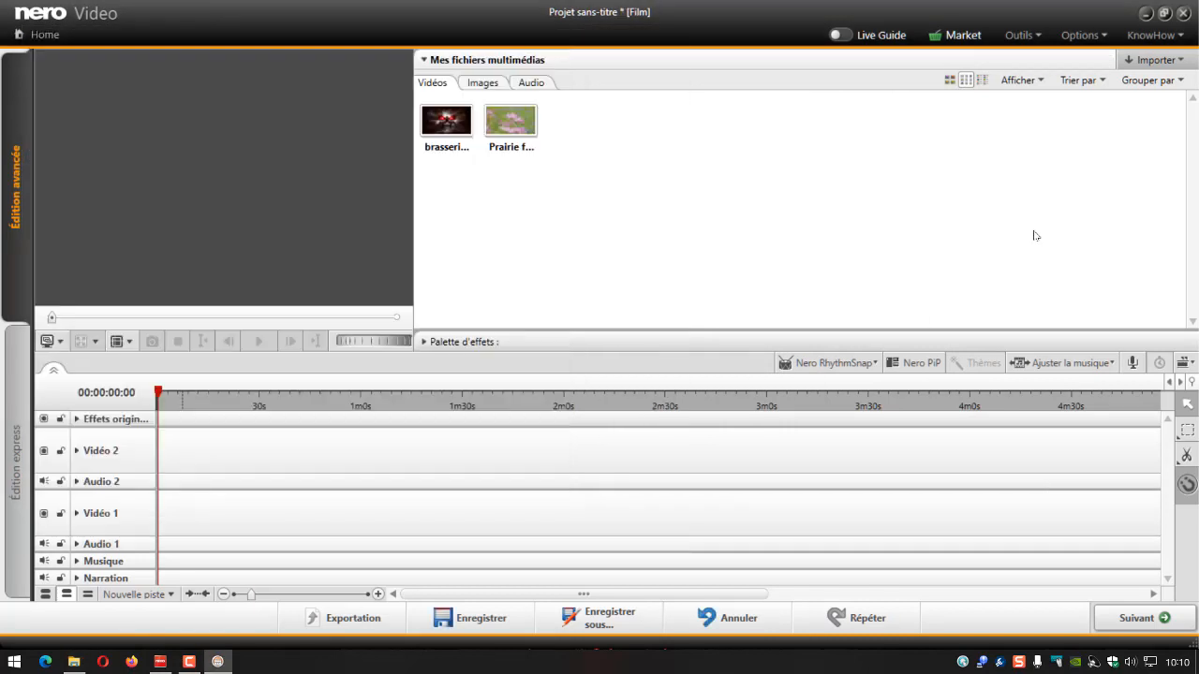
Place the brasserie.mp4 clip at the start of the Vidéo 1 track in the timeline.
click(430, 124)
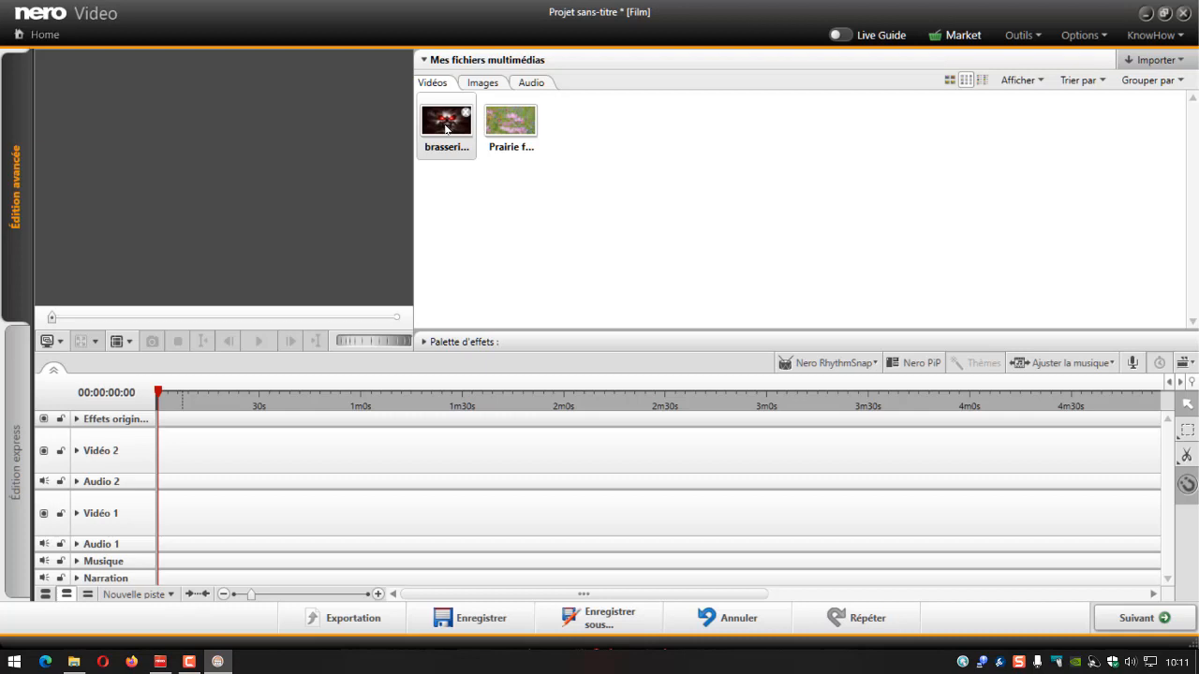
drag(449, 128, 679, 226)
drag(436, 129, 173, 543)
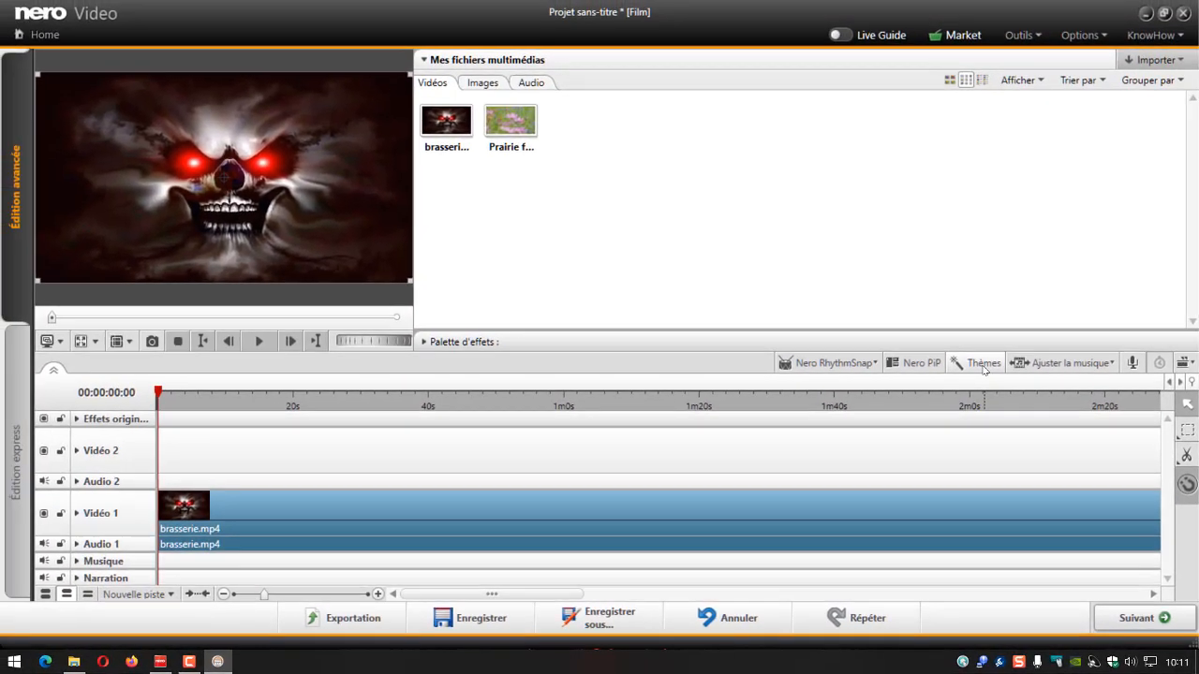
Choose the San Francisco film theme from the LifeThemes Villes category.
click(983, 366)
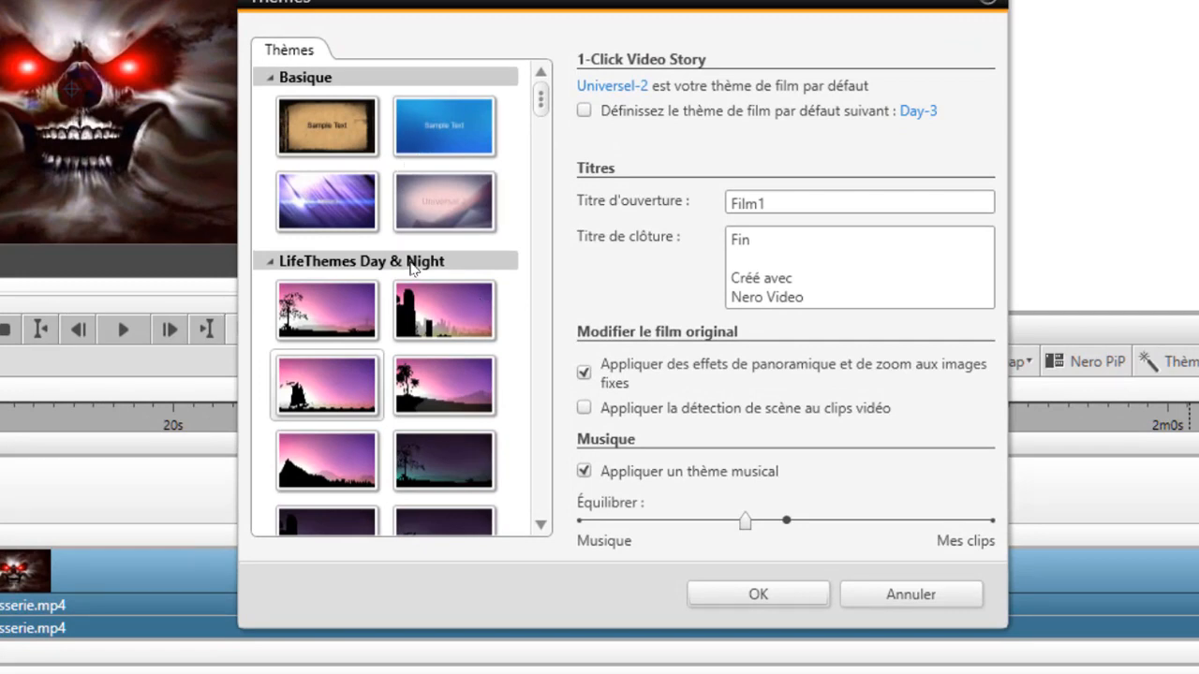
scroll(410, 268, down, 8)
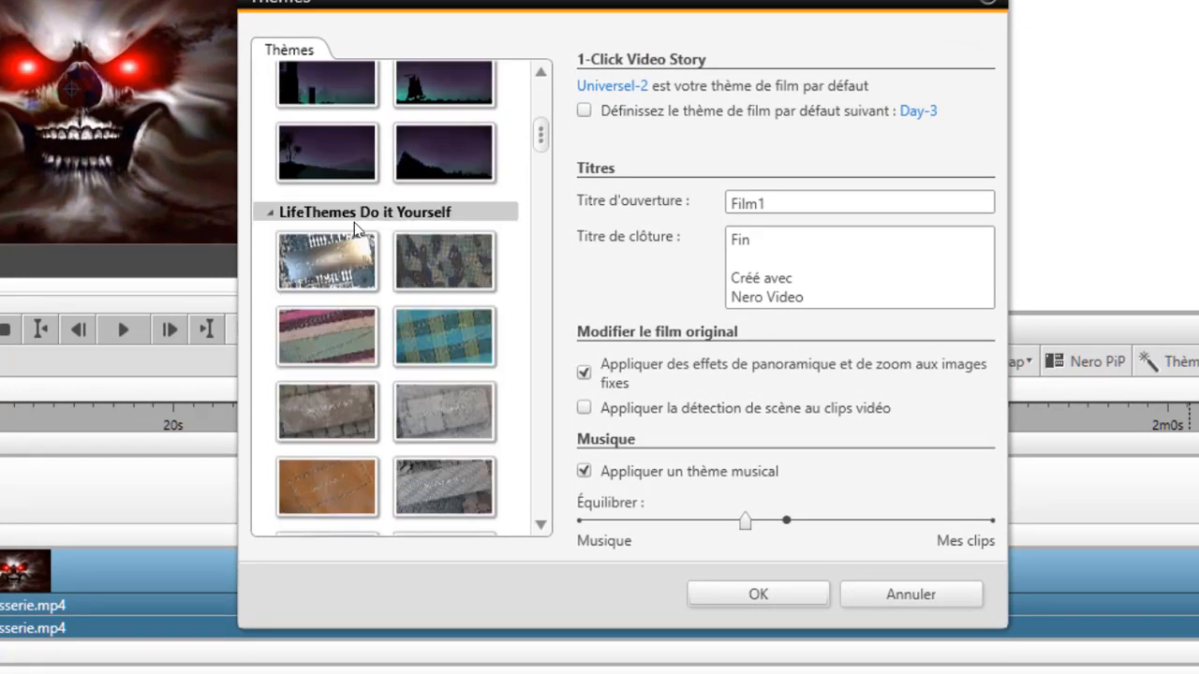
scroll(393, 217, down, 1)
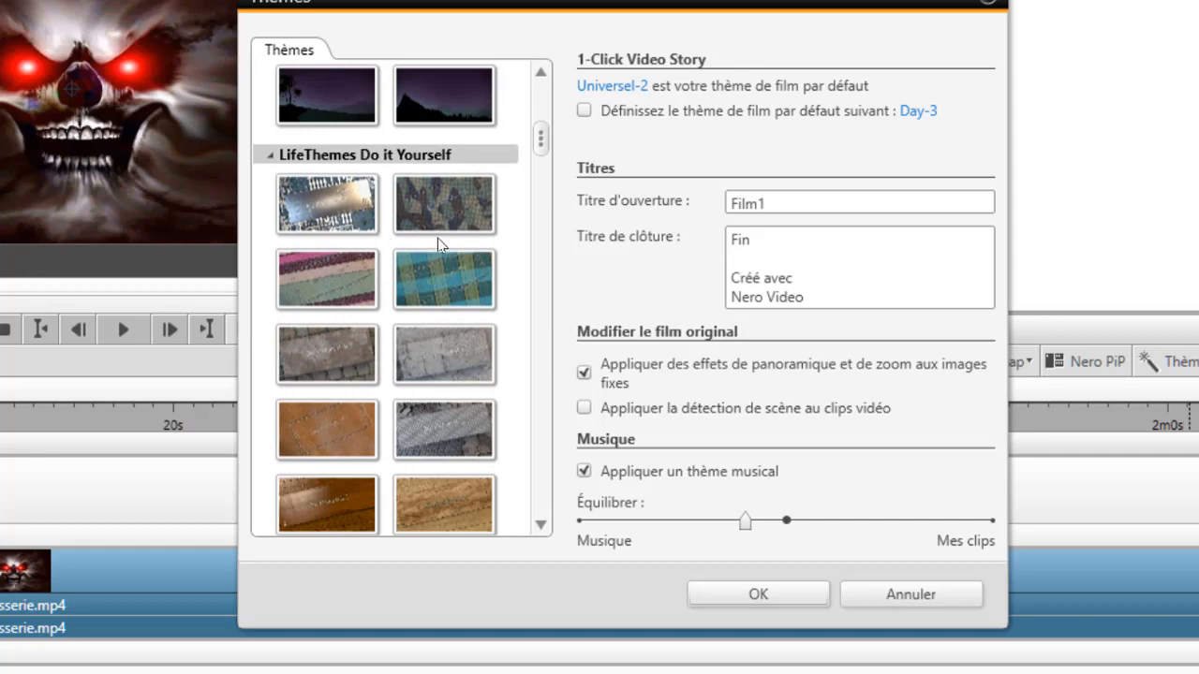
scroll(412, 146, down, 1)
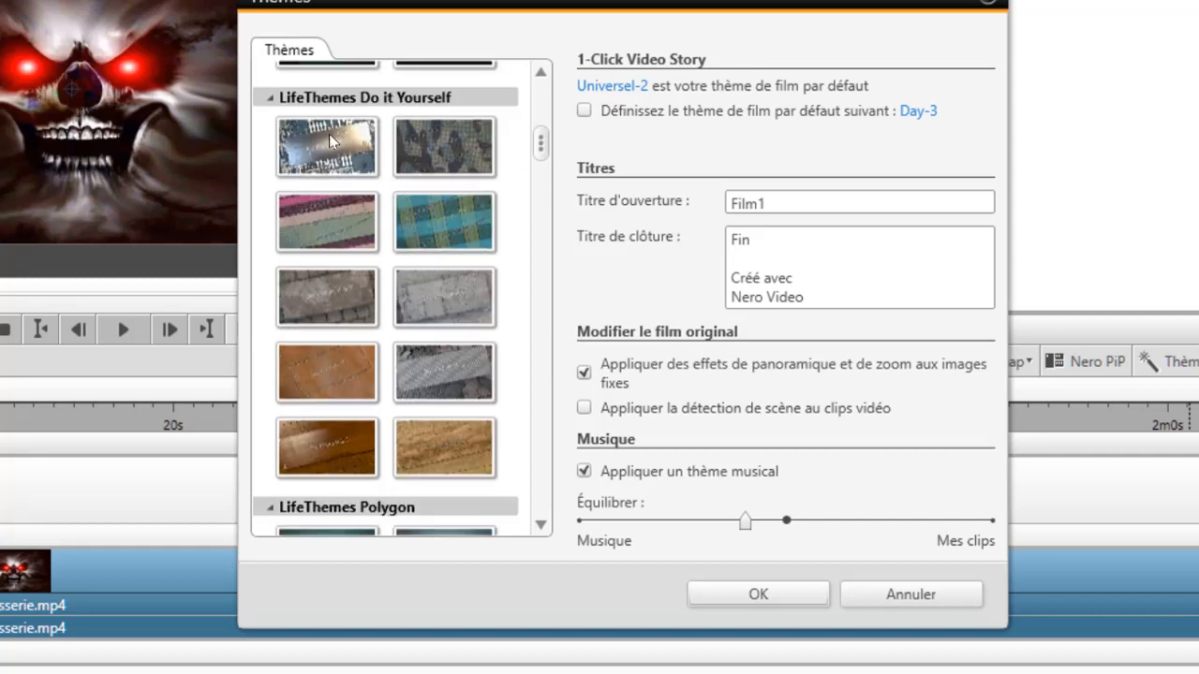
scroll(362, 249, down, 3)
scroll(393, 246, down, 3)
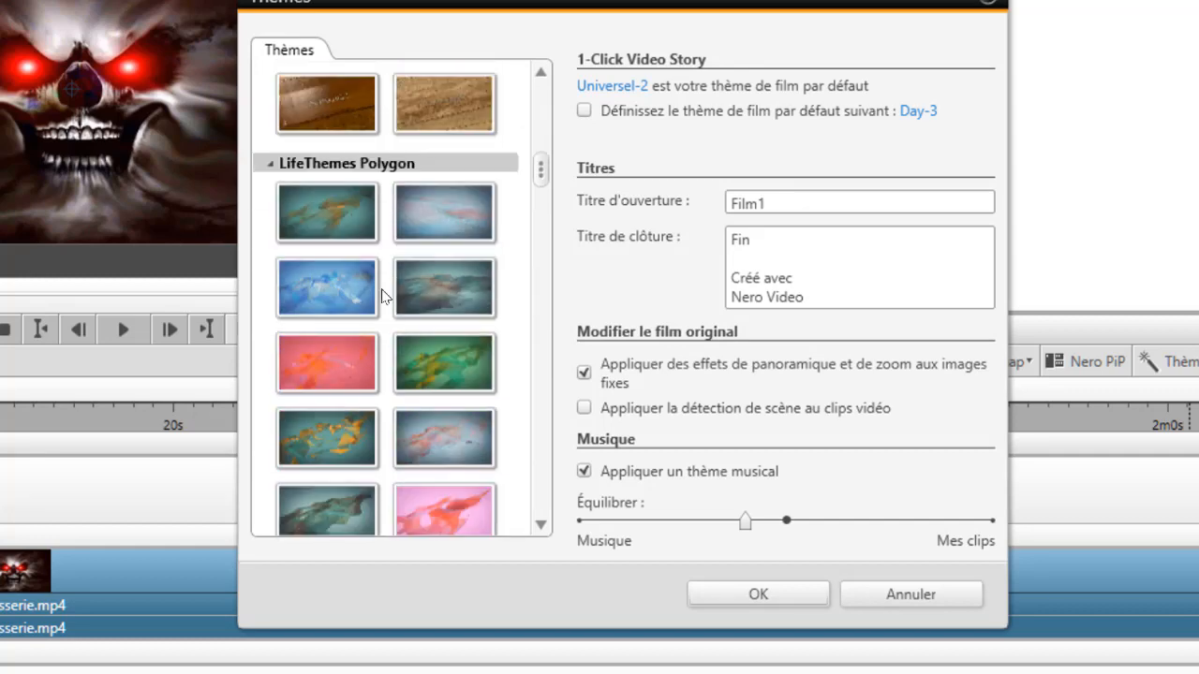
scroll(403, 300, down, 12)
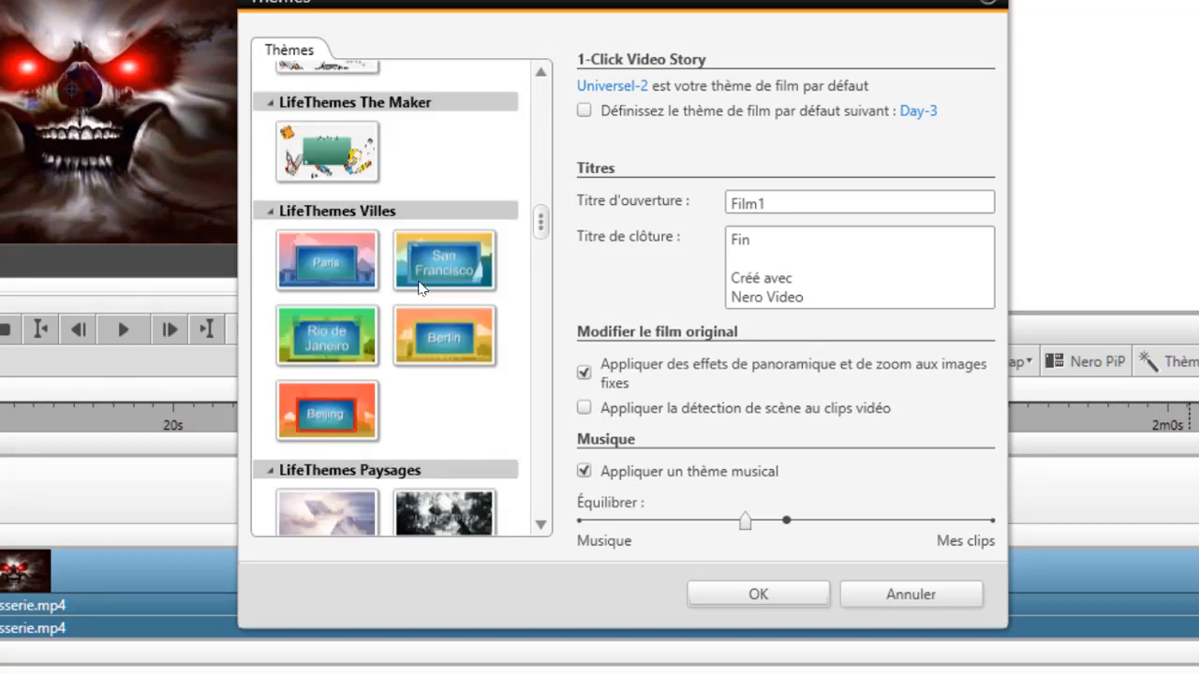
scroll(420, 288, down, 5)
scroll(363, 374, up, 2)
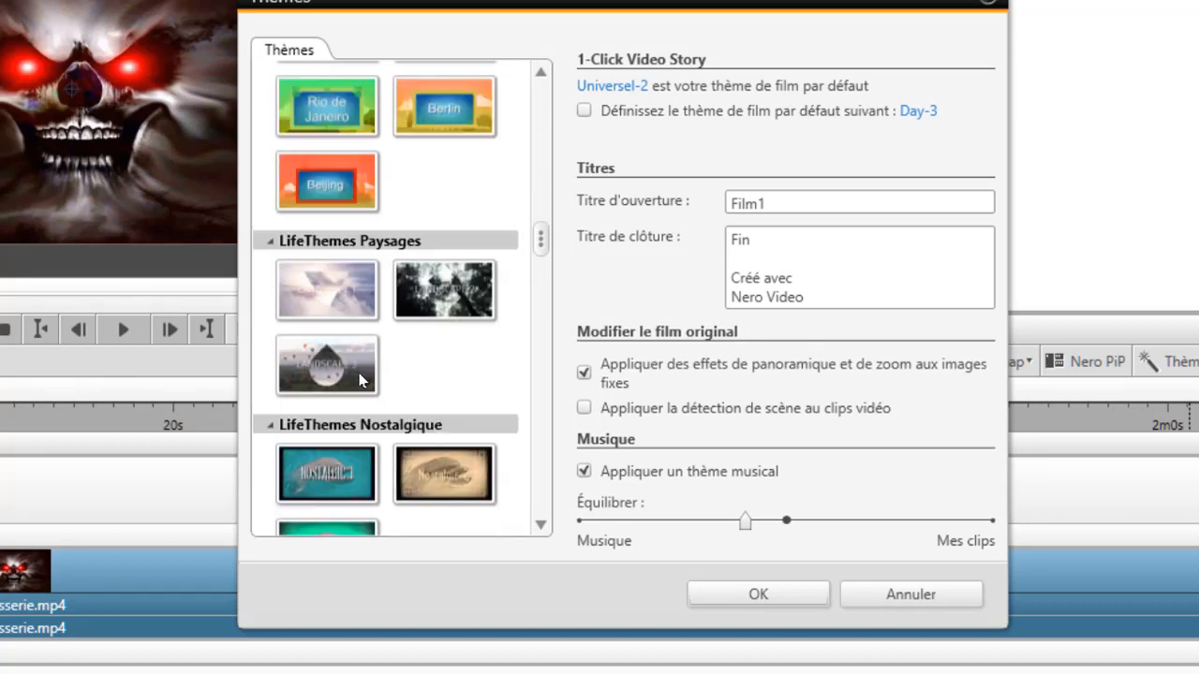
scroll(391, 257, up, 2)
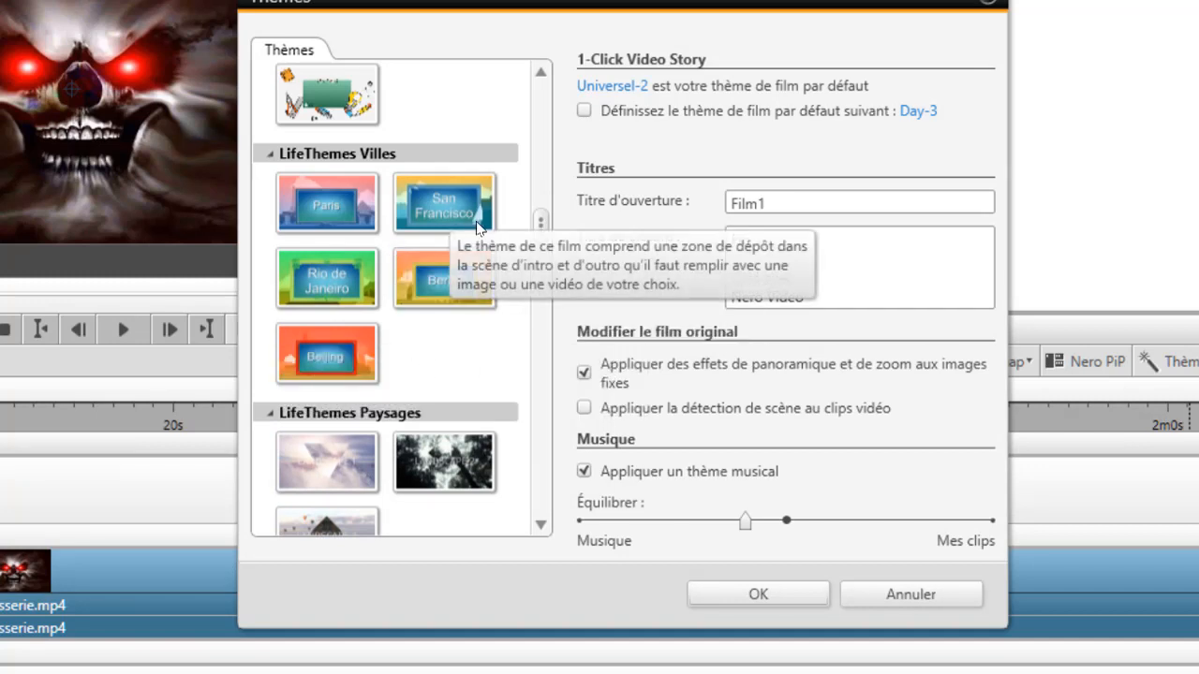
click(421, 217)
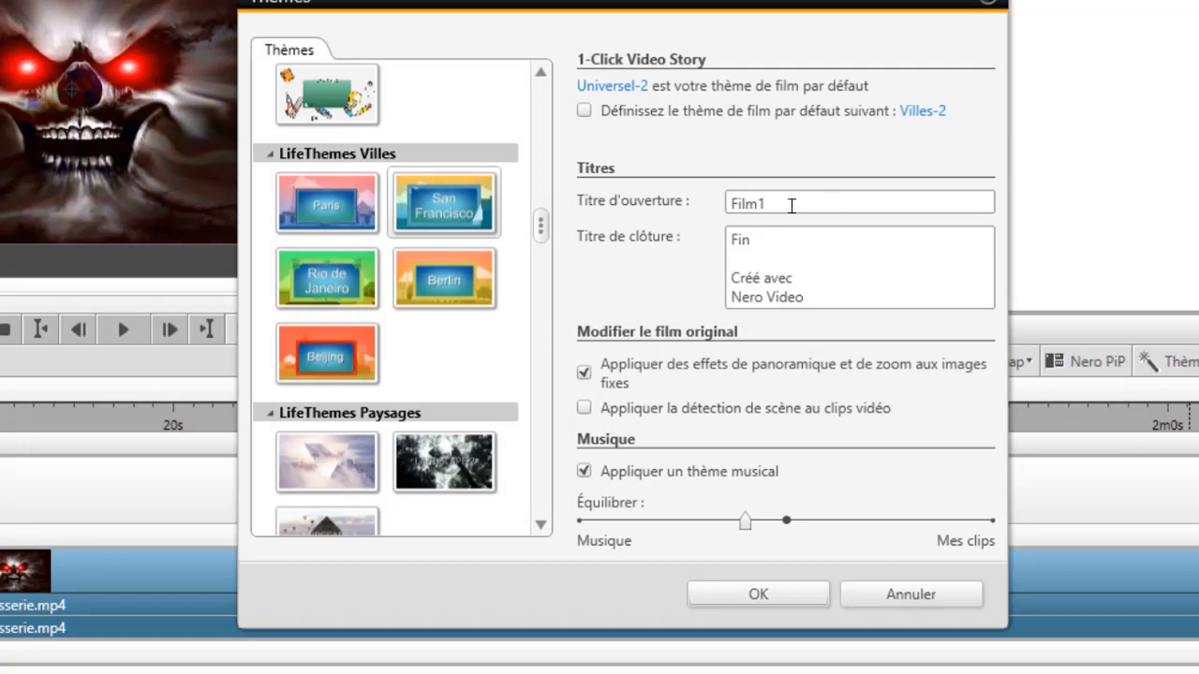
Set the opening title to "mon titre", change the closing credit to "Créé par" with the author's name, and apply the theme.
drag(781, 206, 708, 197)
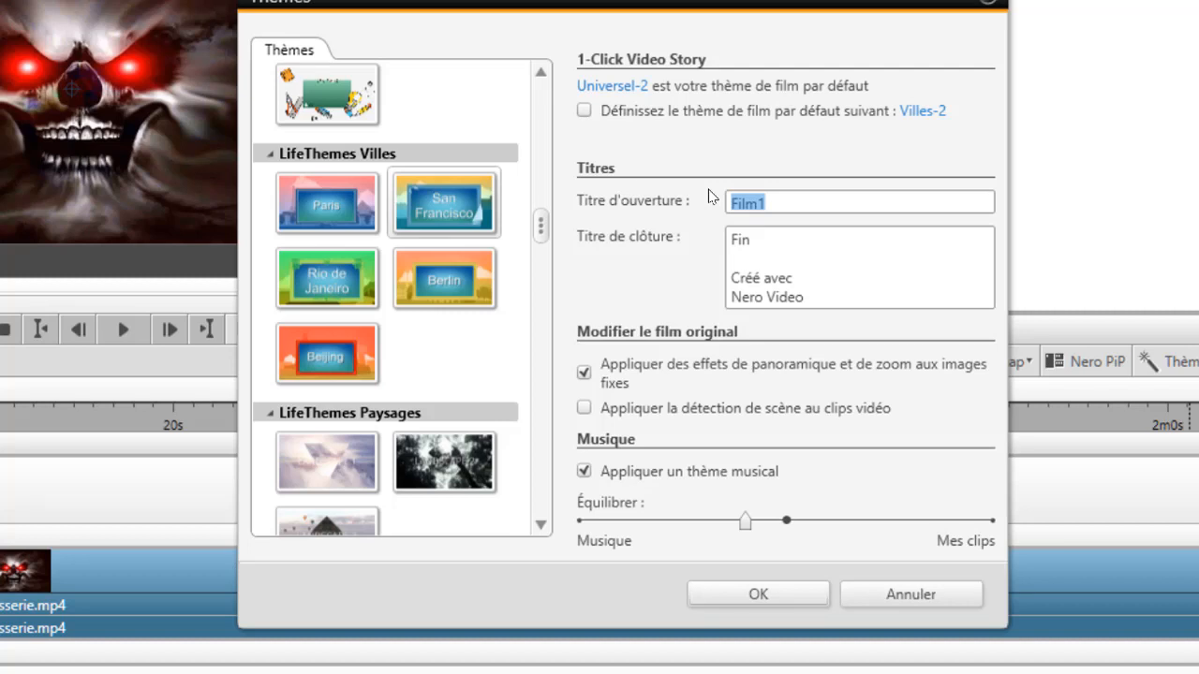
text(mon titre)
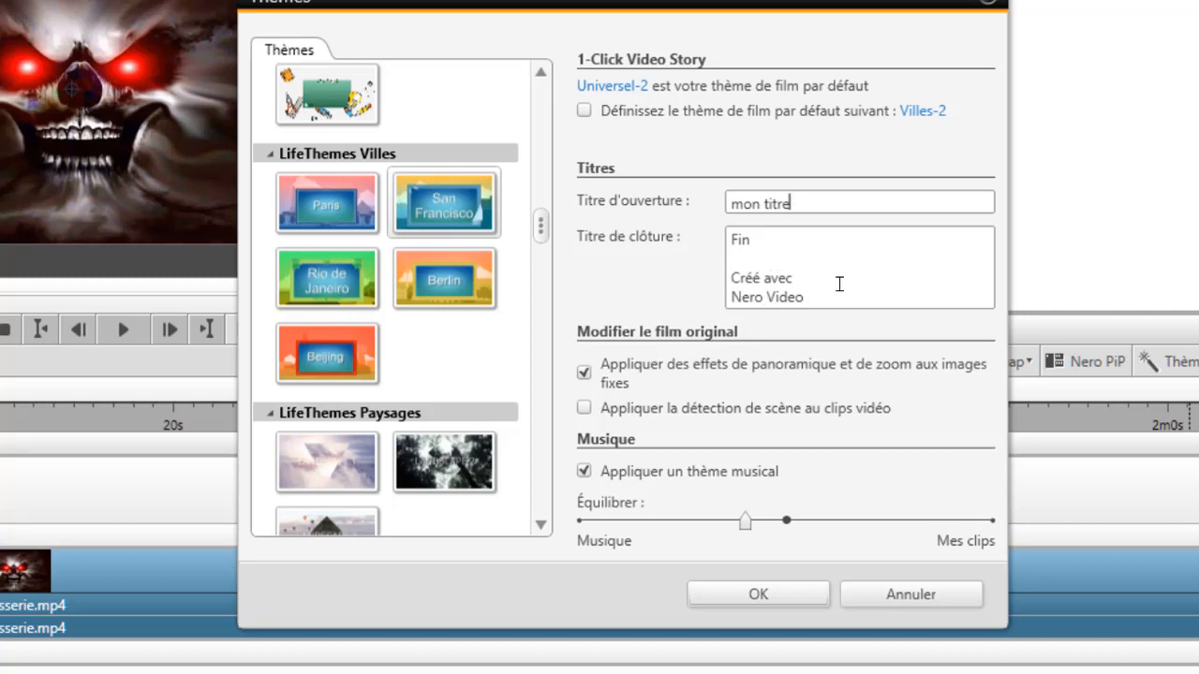
drag(825, 299, 764, 286)
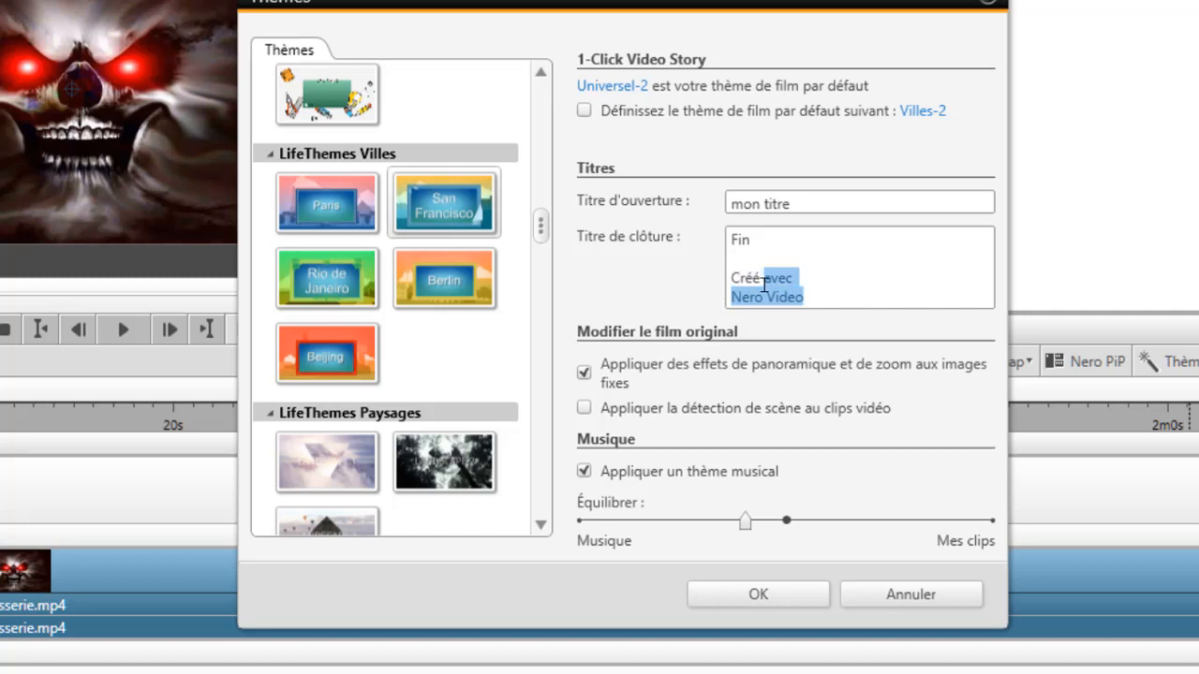
text(par jlm)
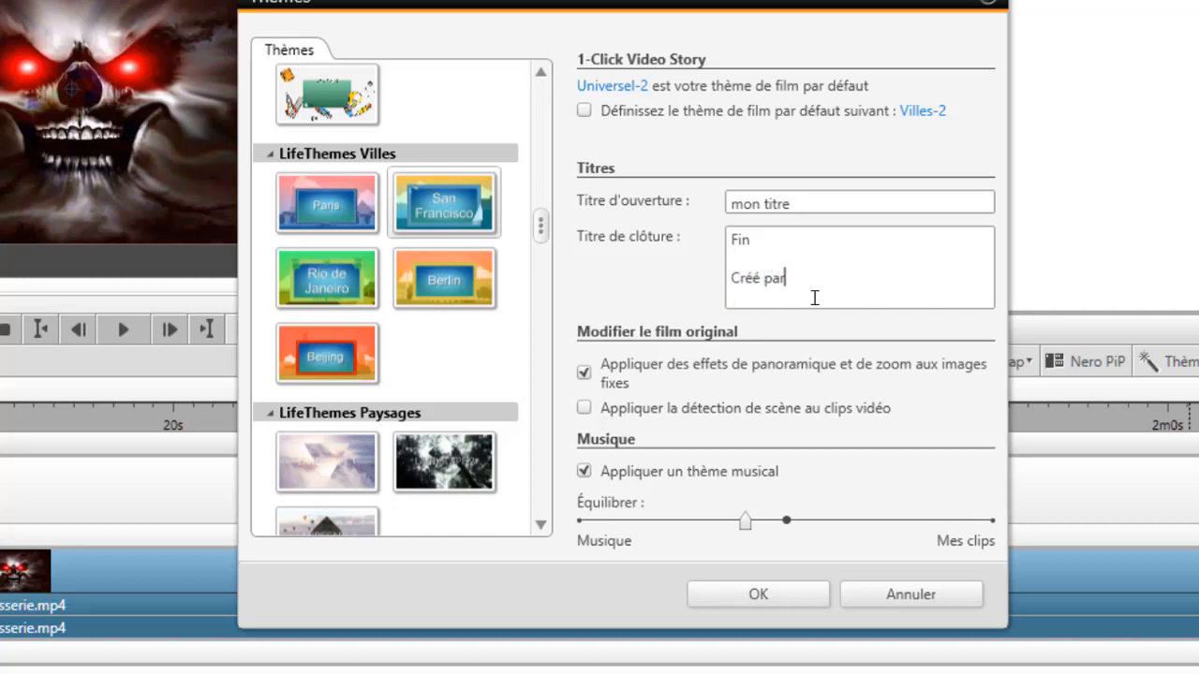
text(ic)
click(763, 593)
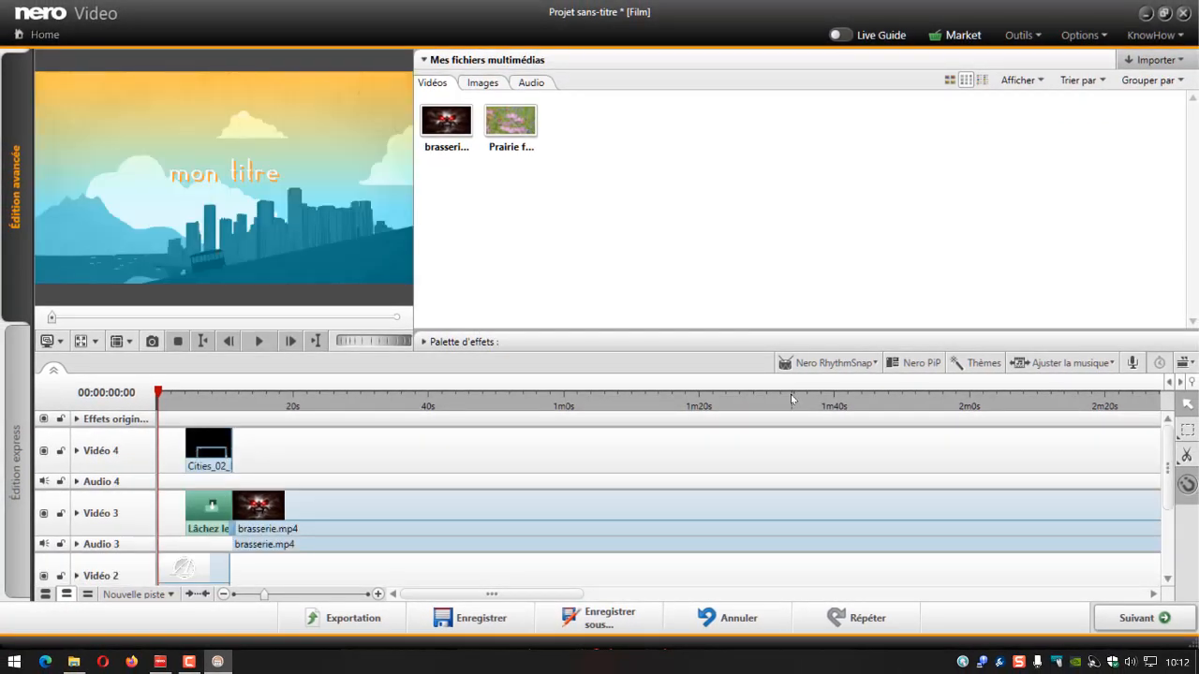
Preview the film's themed opening and fill its Vidéo 3 placeholder with the sunset image ("Coucher...") from the image library.
click(259, 343)
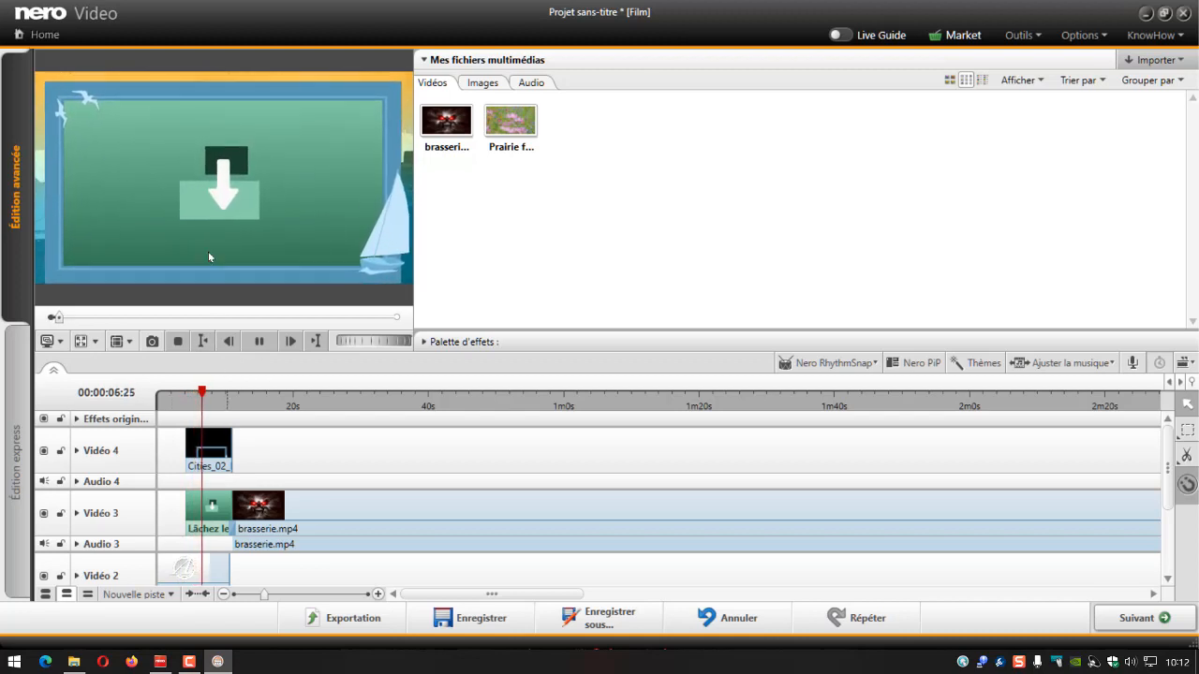
click(178, 341)
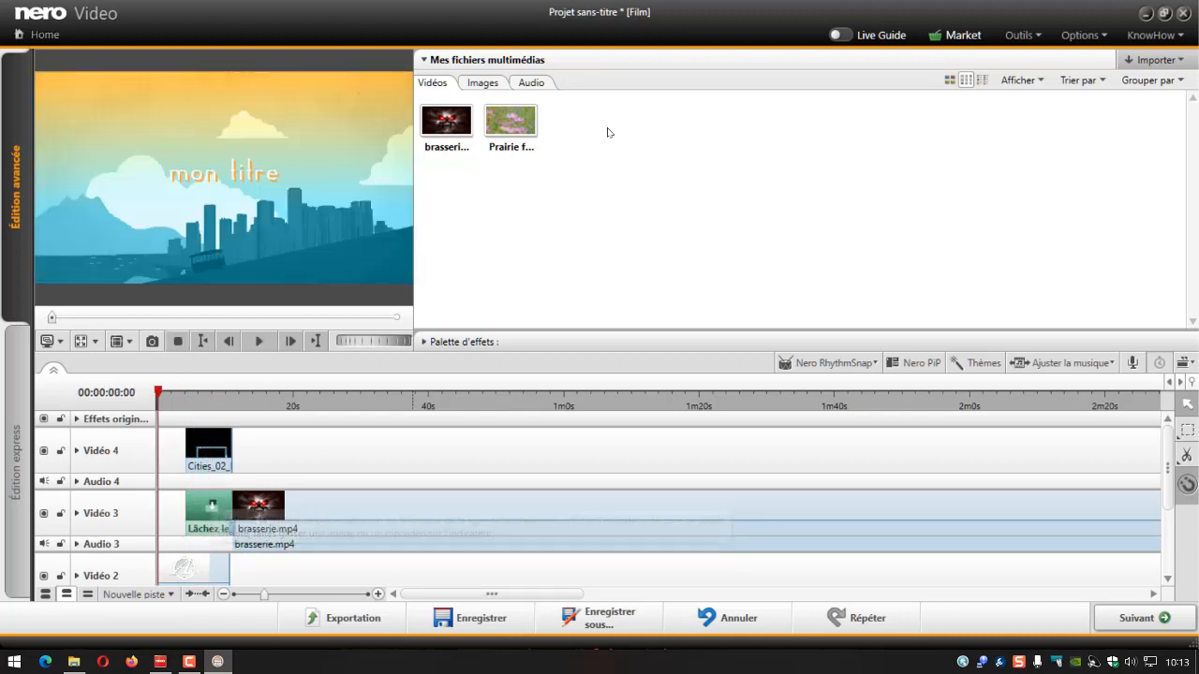
click(486, 87)
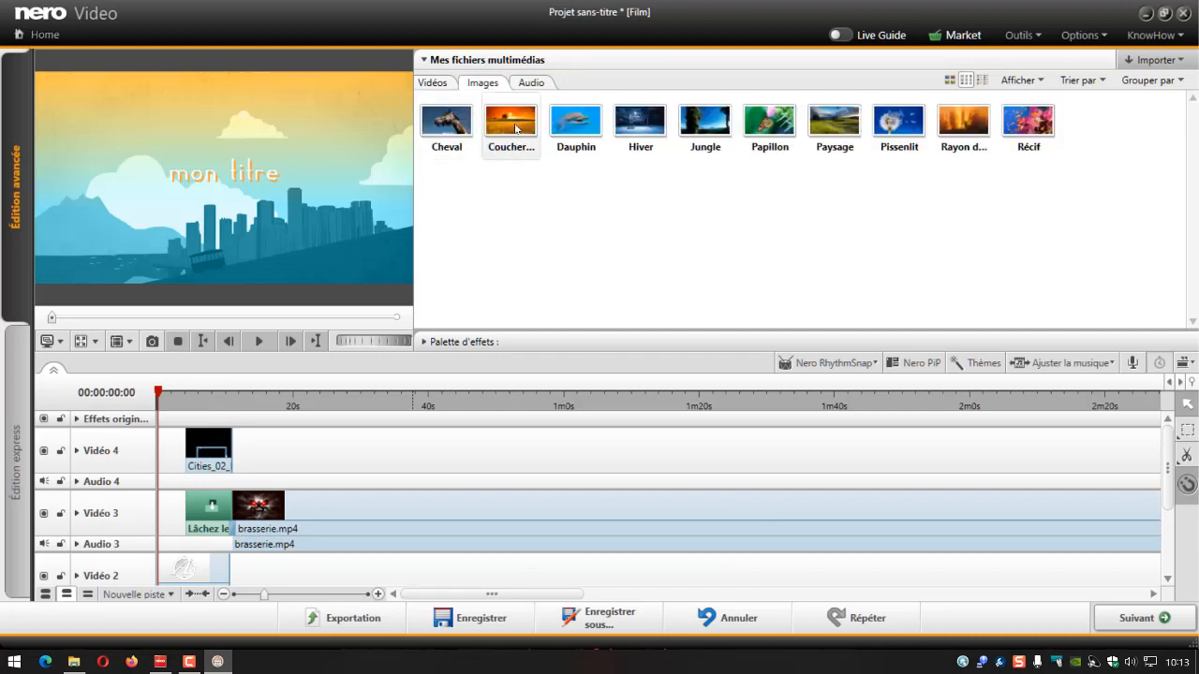
click(511, 121)
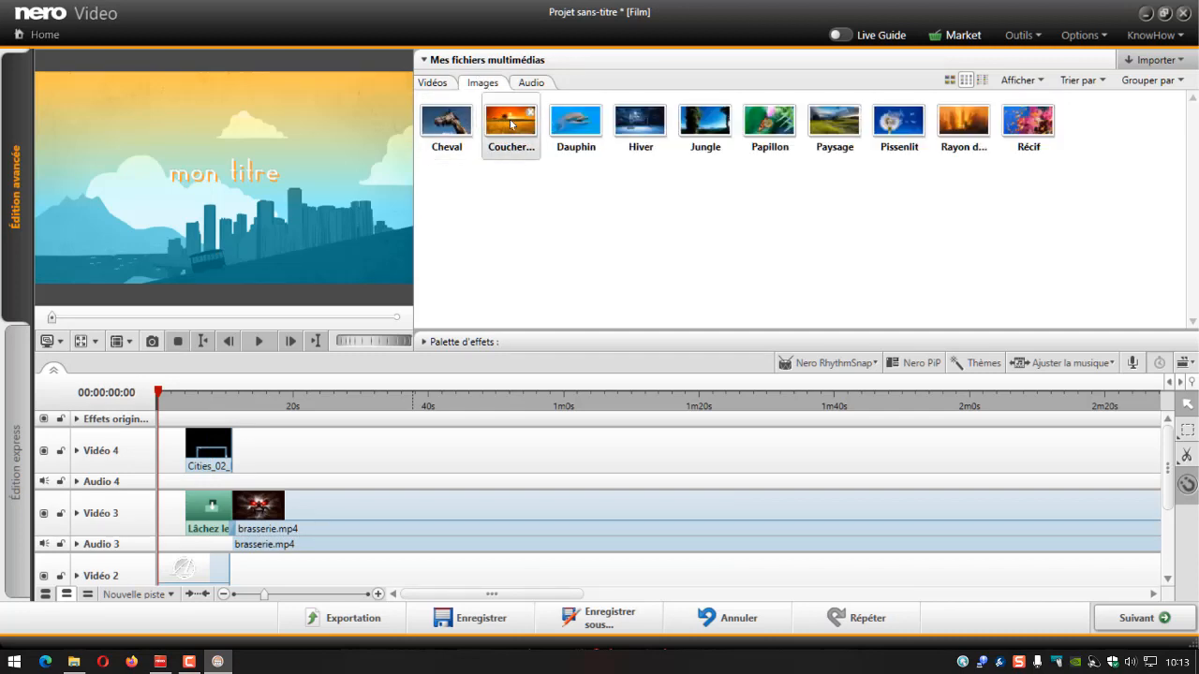
drag(511, 124, 207, 520)
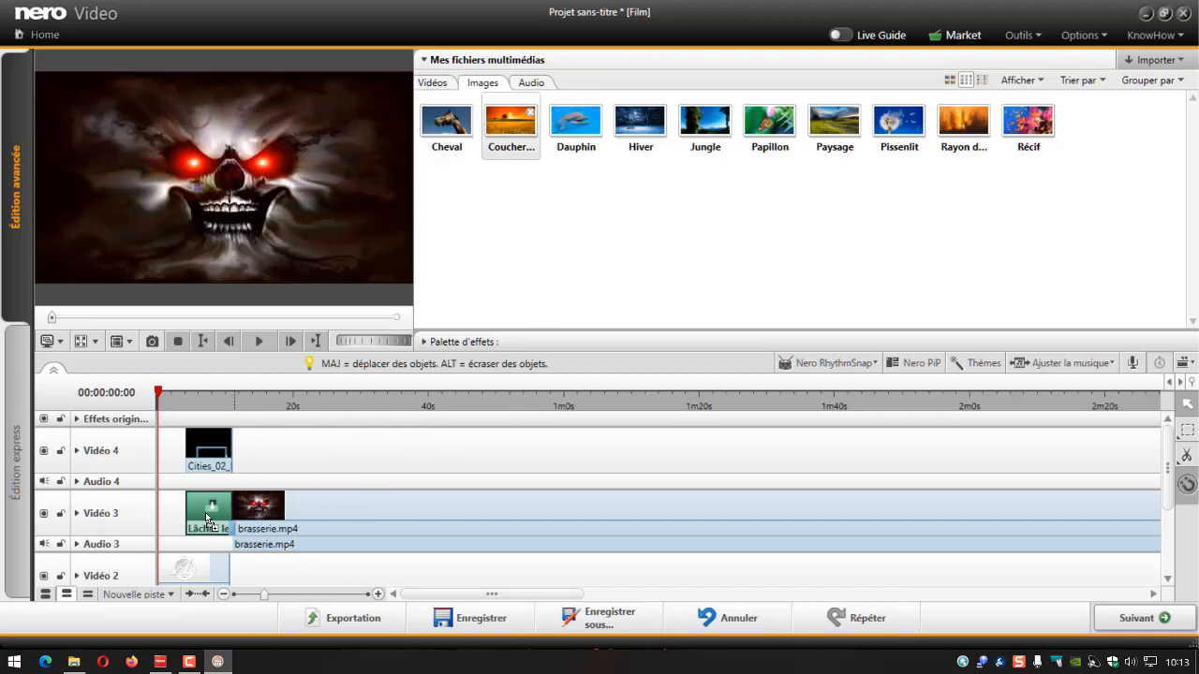
drag(207, 521, 207, 521)
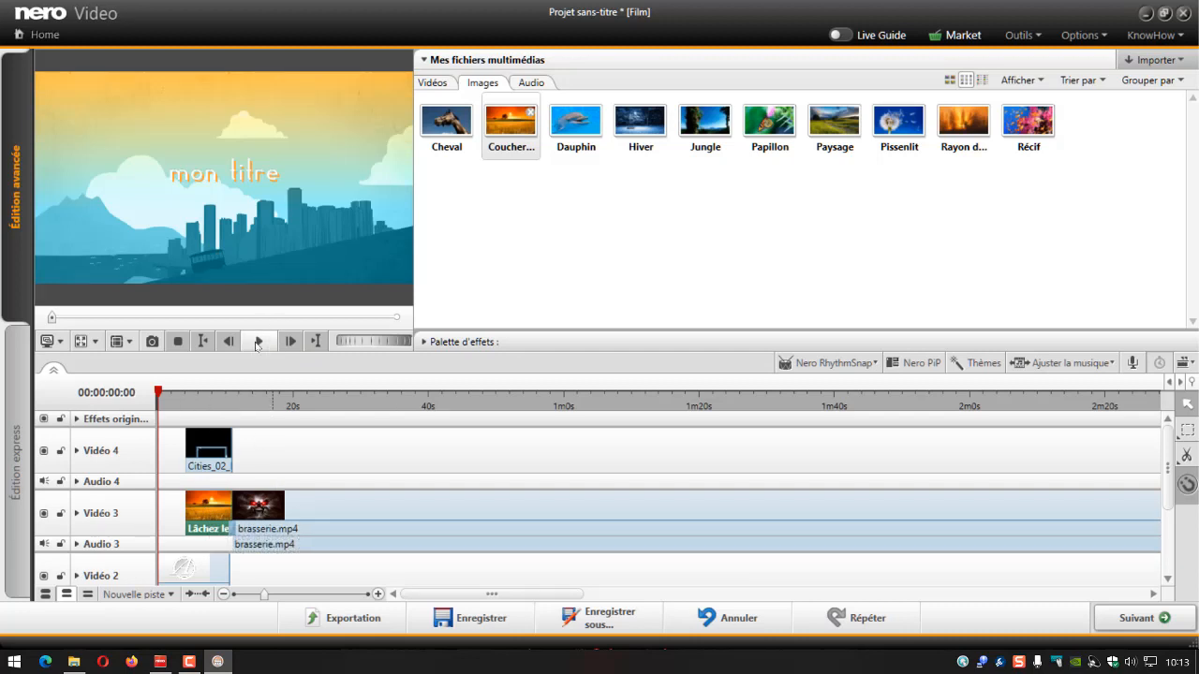
click(258, 340)
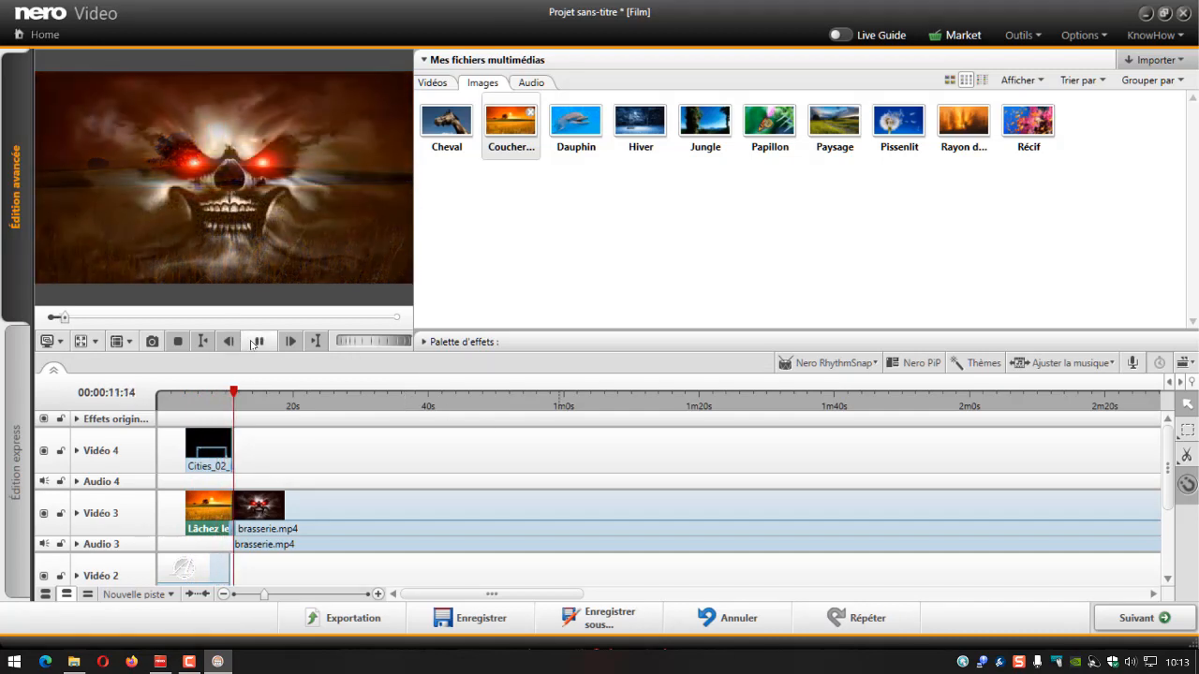
click(260, 341)
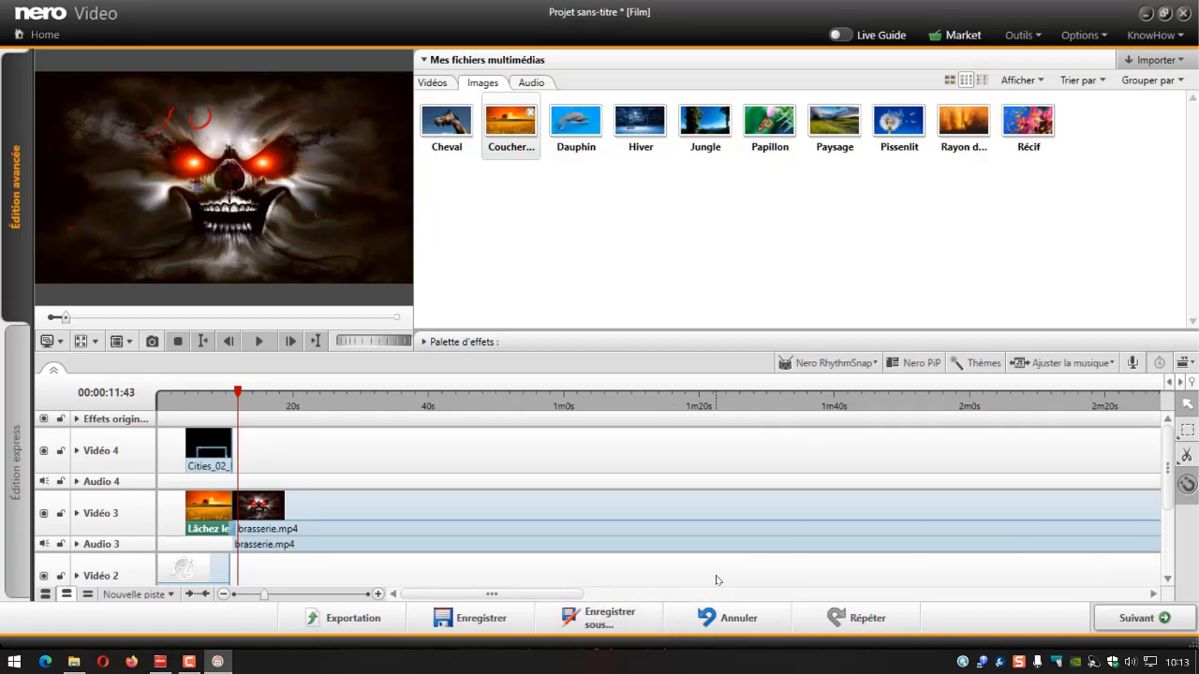
Fill the closing placeholder on Vidéo 3 with the Paysage image and play the ending from about 4 min 51 s.
drag(468, 594, 756, 588)
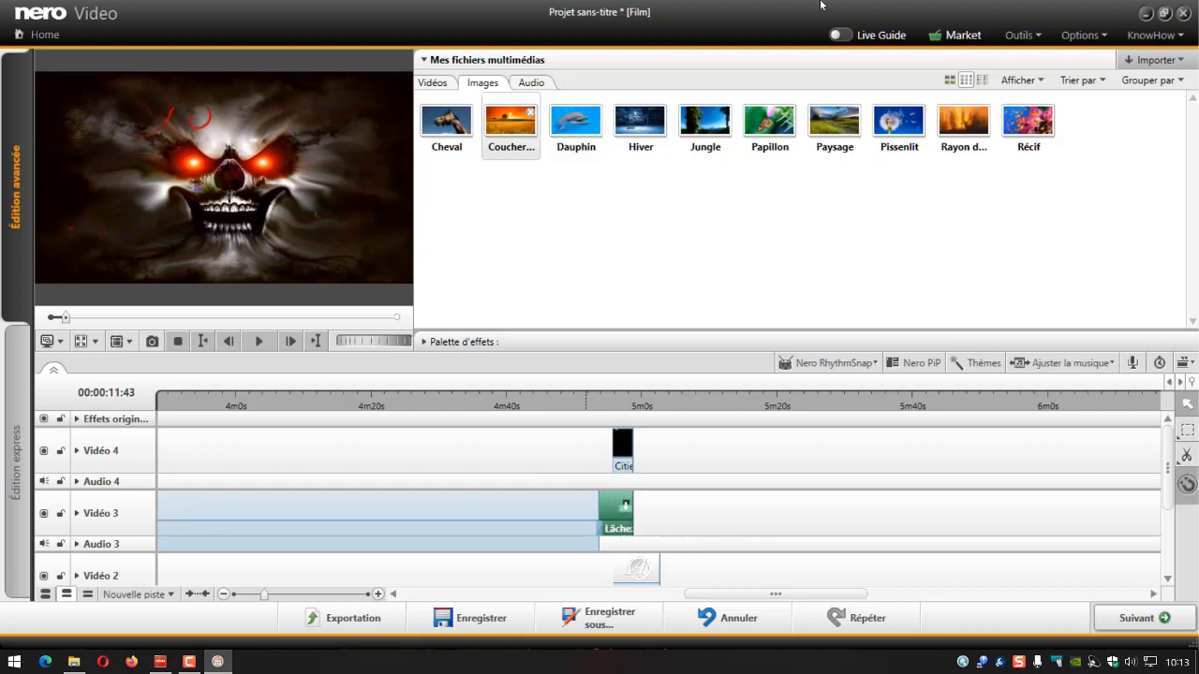
drag(834, 122, 604, 501)
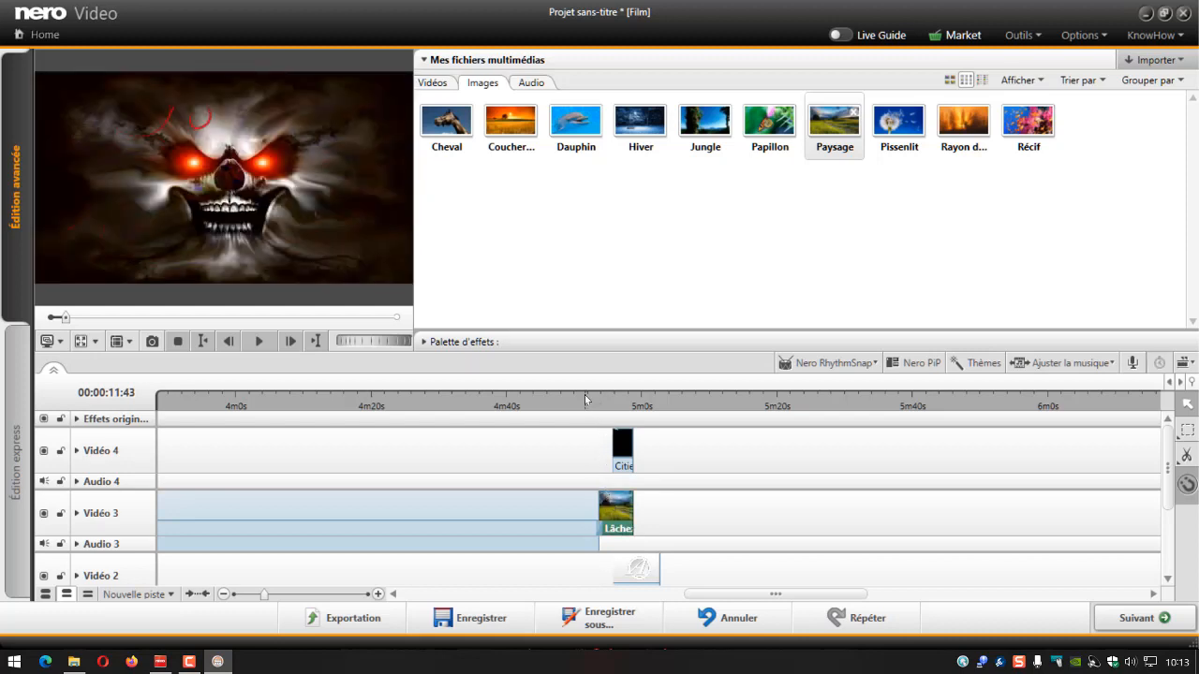
click(586, 400)
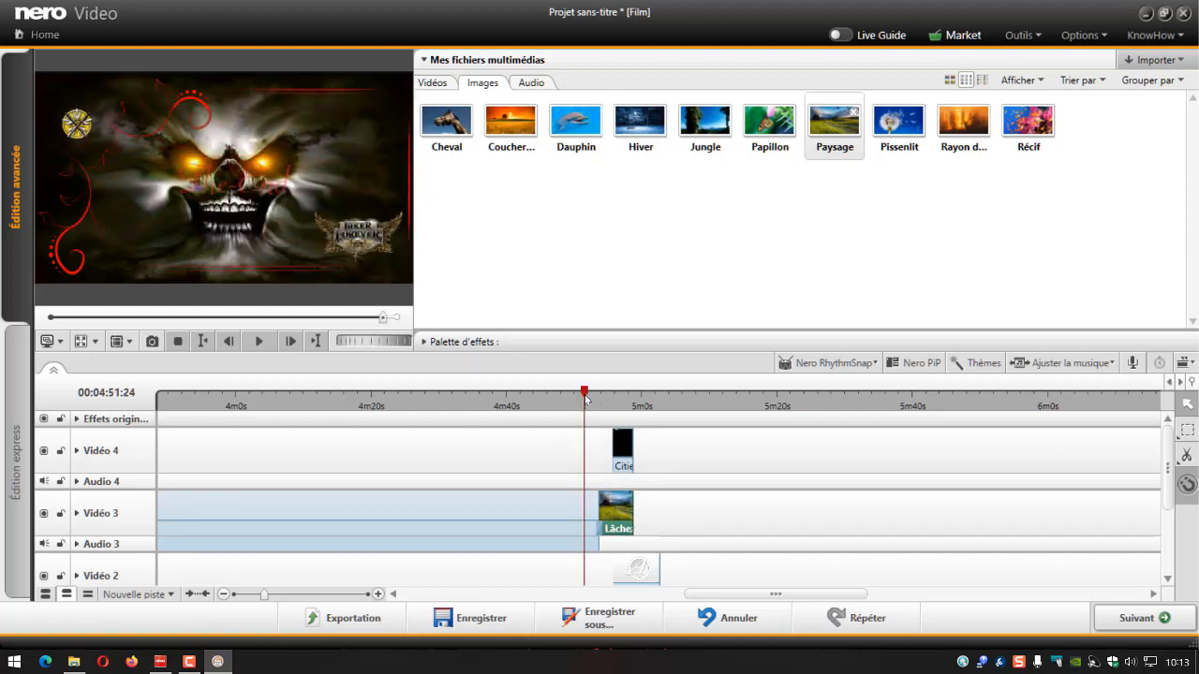
click(263, 341)
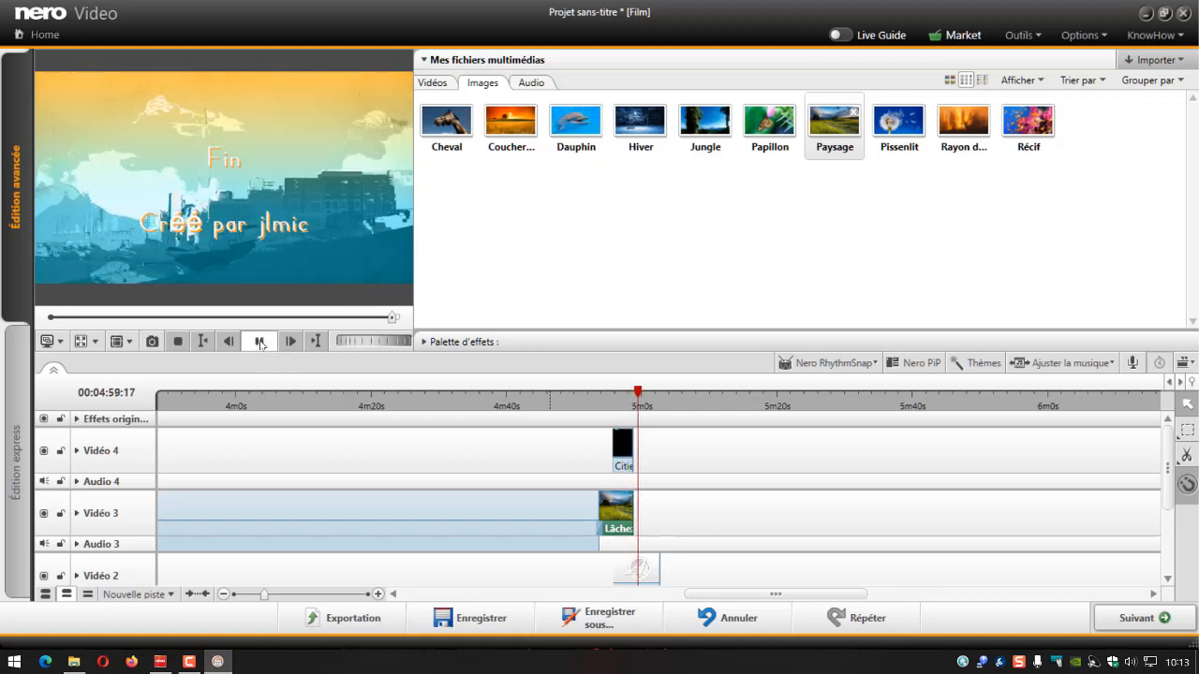
click(261, 343)
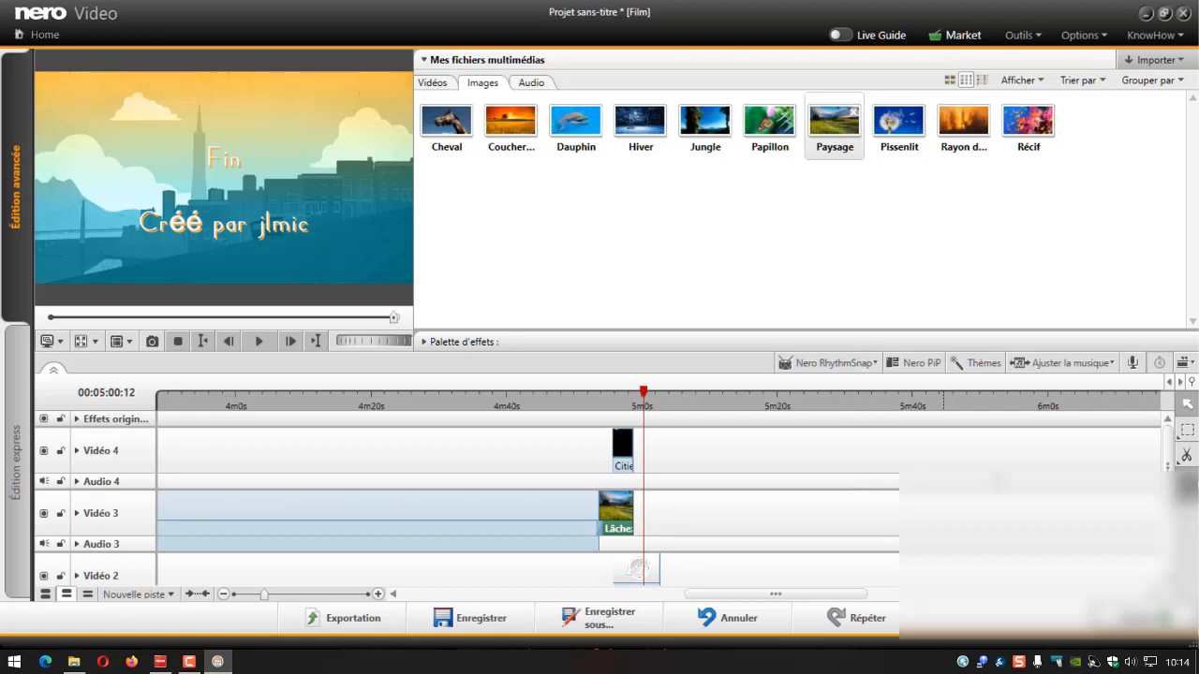
Delete the last San Francisco music clip from the Musique track.
drag(1168, 456, 1149, 529)
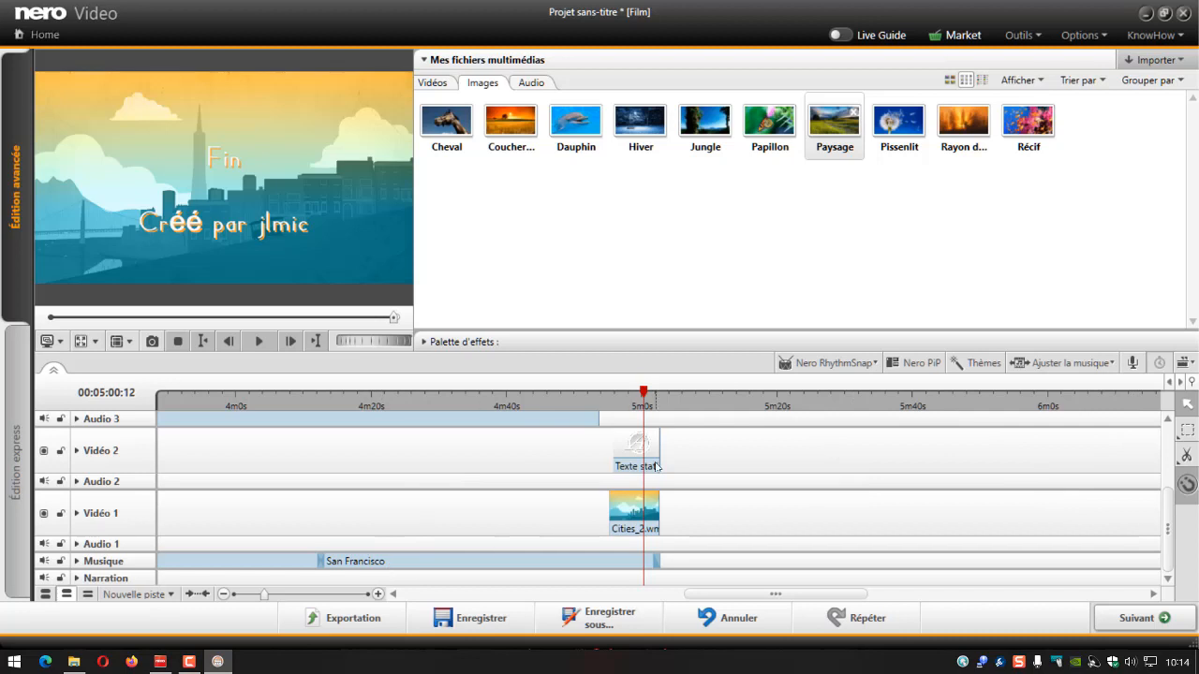
click(398, 562)
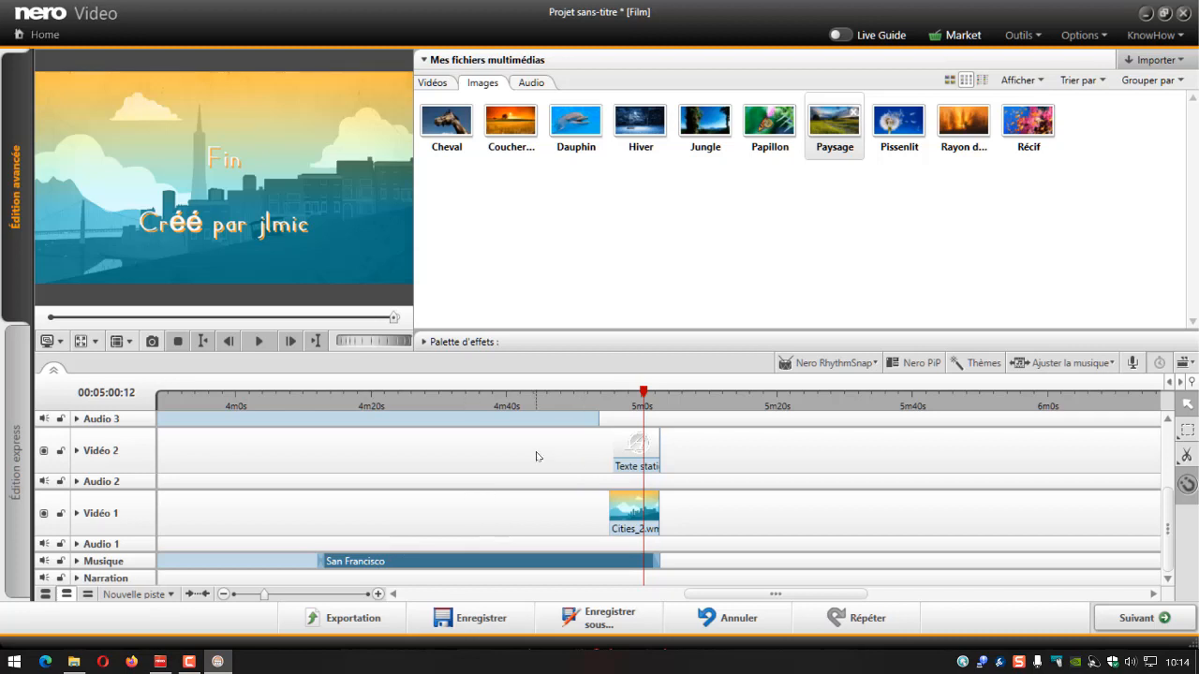
scroll(980, 555, down, 1)
scroll(980, 555, up, 1)
key(Delete)
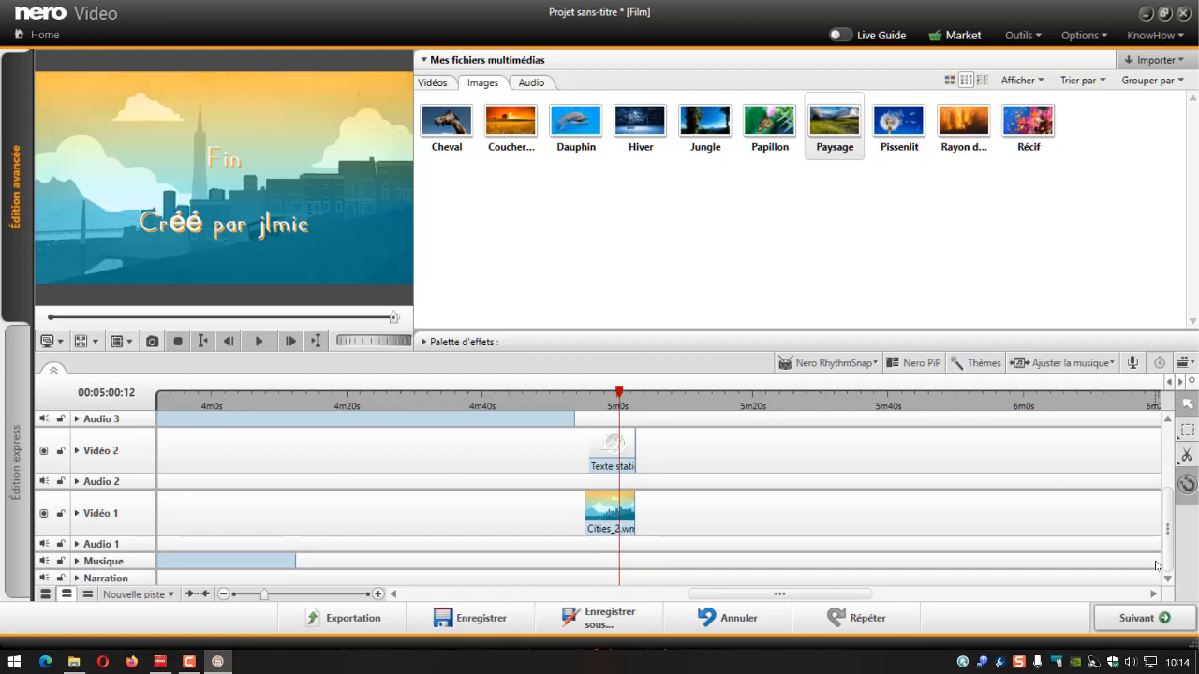
Play a short passage of the film from about 4 min 25 s to check its sound.
drag(1173, 540, 1180, 473)
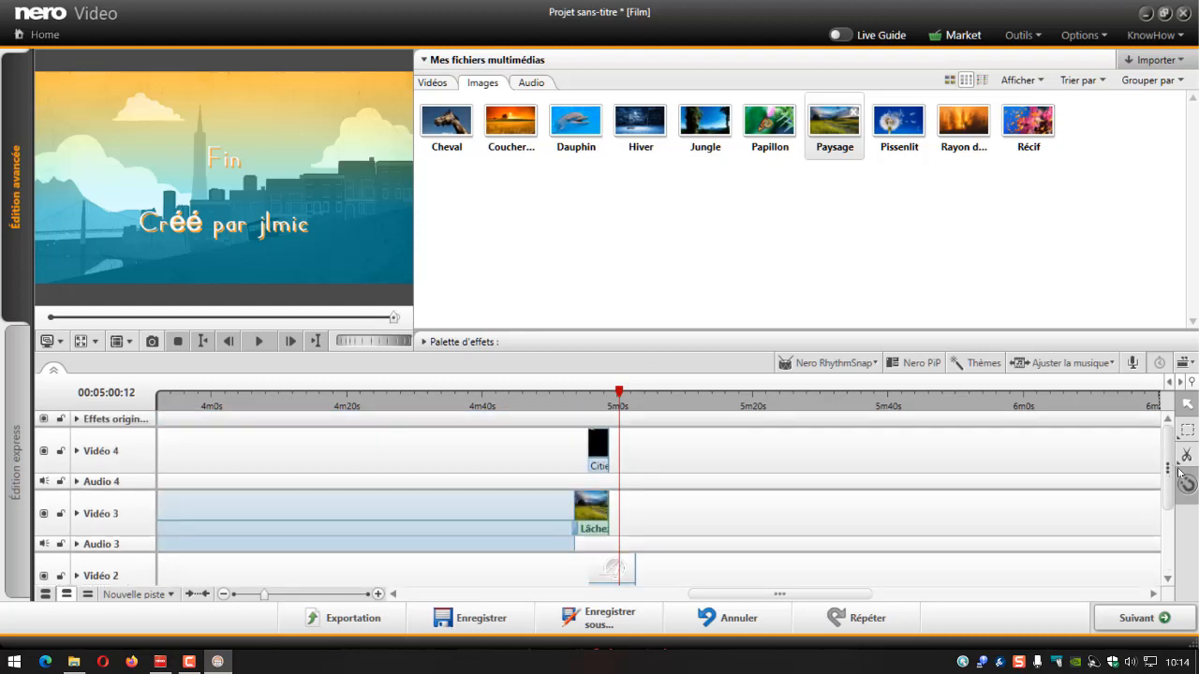
click(383, 401)
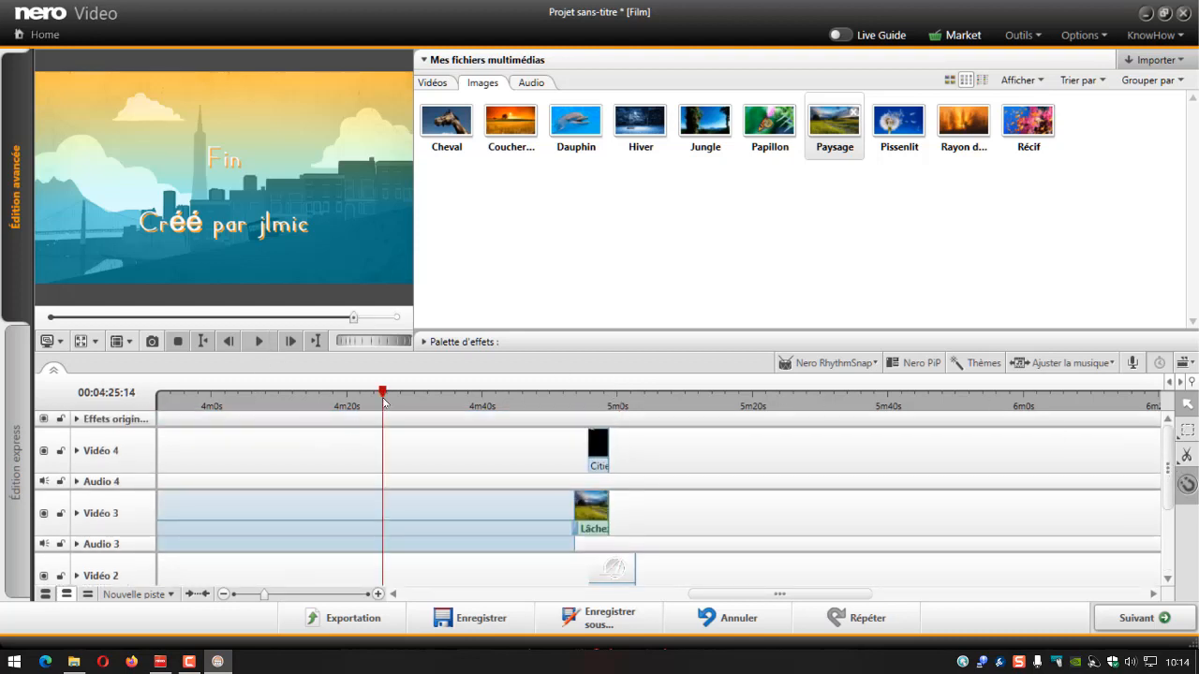
click(260, 343)
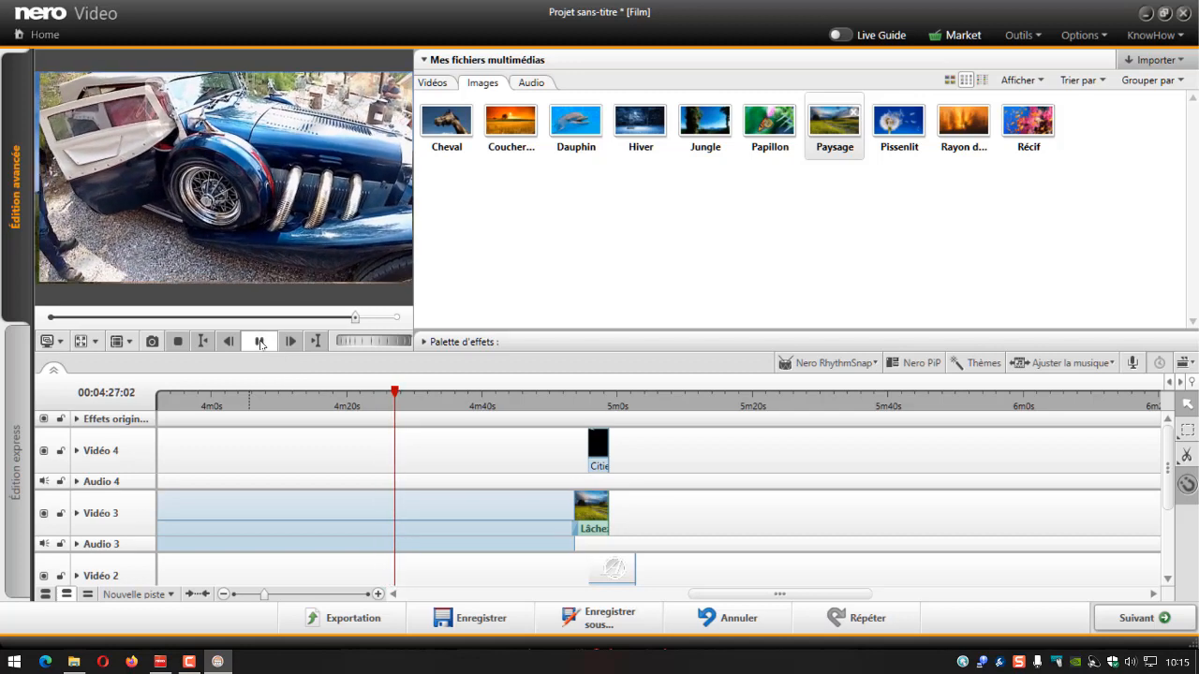
click(261, 343)
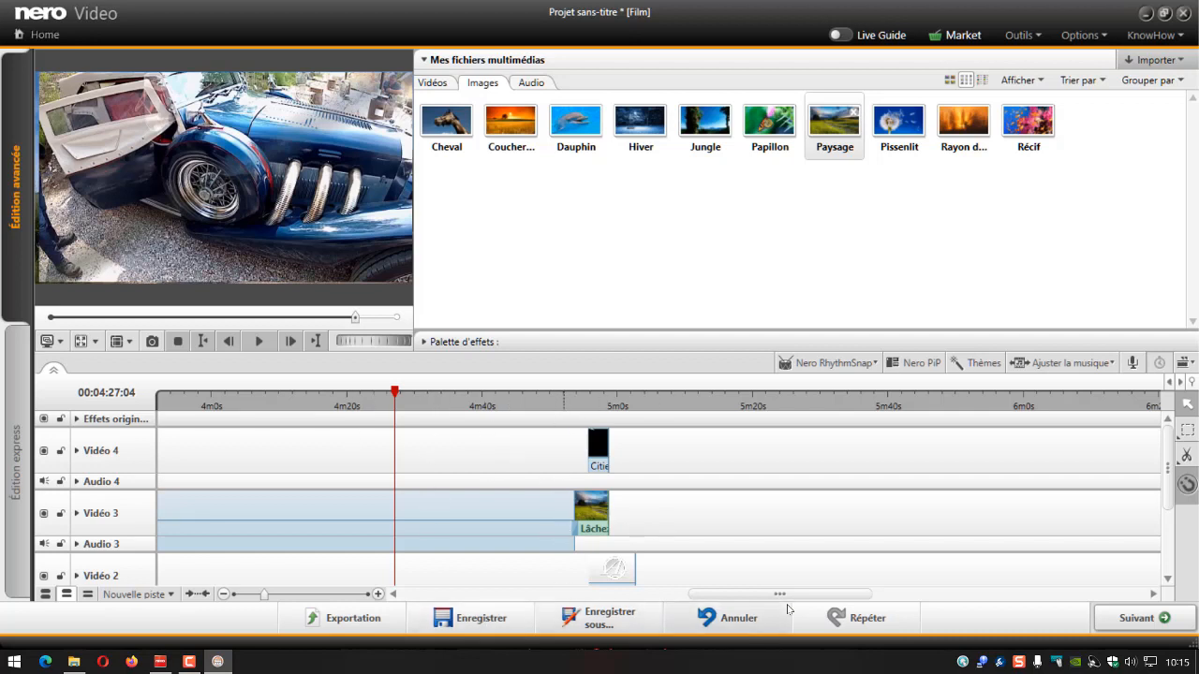
Unlink the video and audio of brasserie.mp4 on Vidéo 3 and delete its audio clip from Audio 3.
drag(784, 604, 424, 597)
click(462, 512)
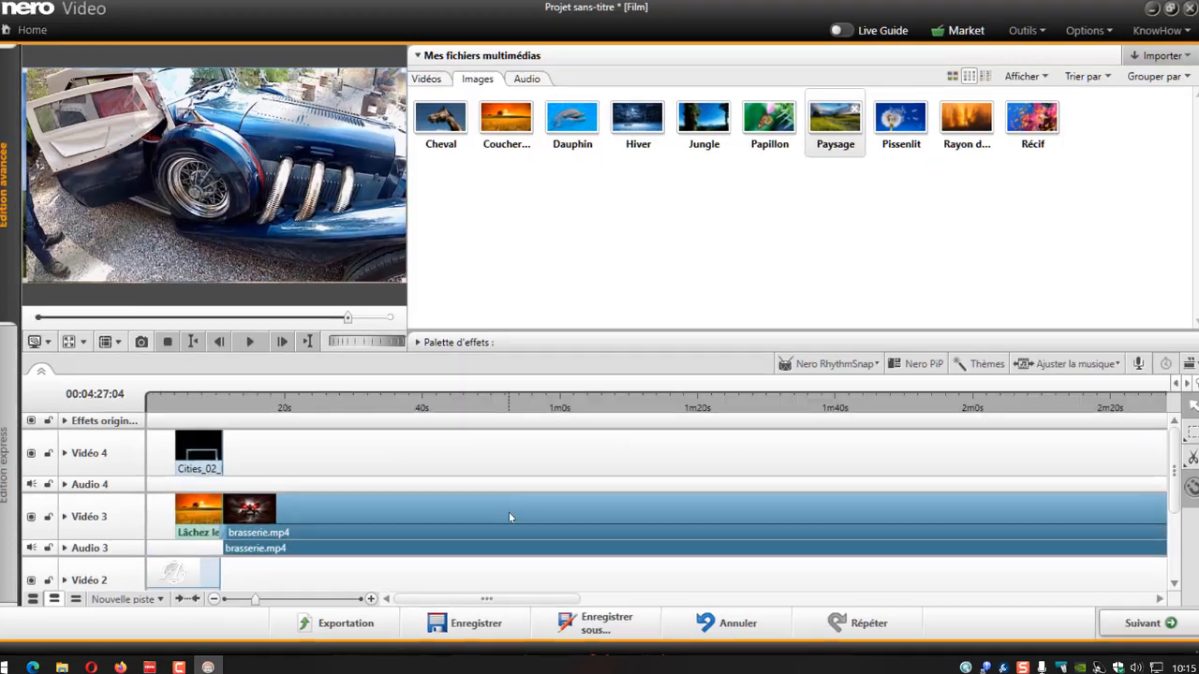
right_click(510, 511)
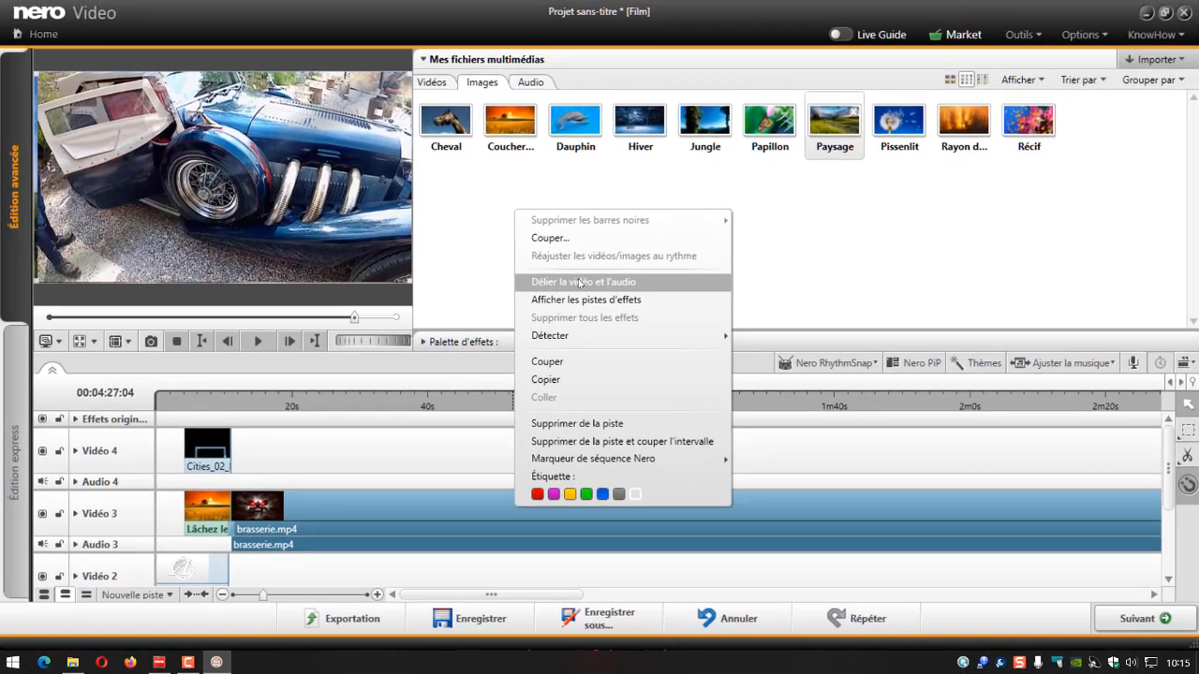
click(403, 258)
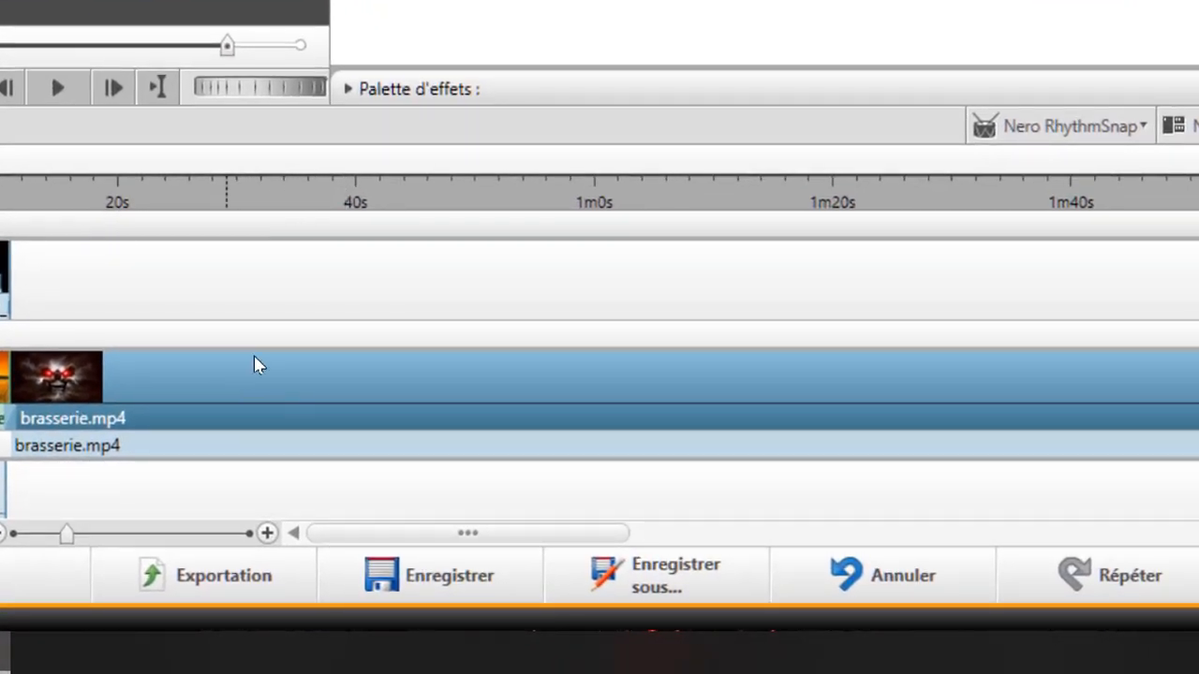
click(174, 453)
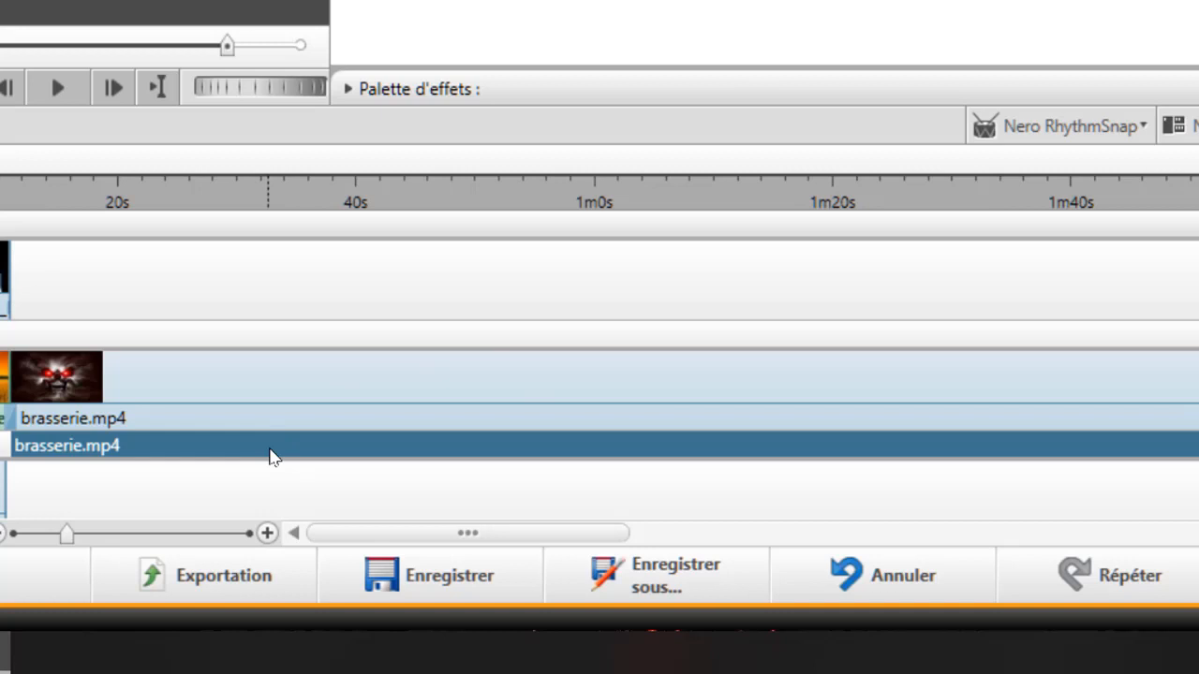
key(Delete)
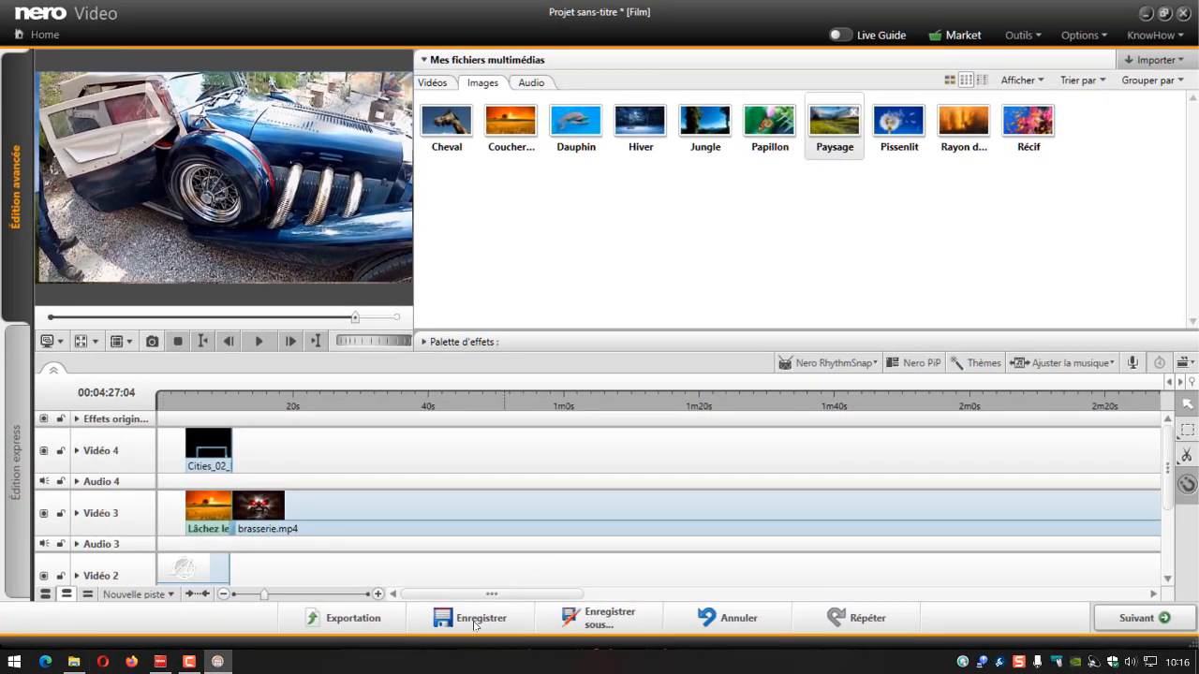
Undo the timeline edits and the applied theme, going back to brasserie.mp4 alone on Vidéo 1 with its audio.
click(722, 620)
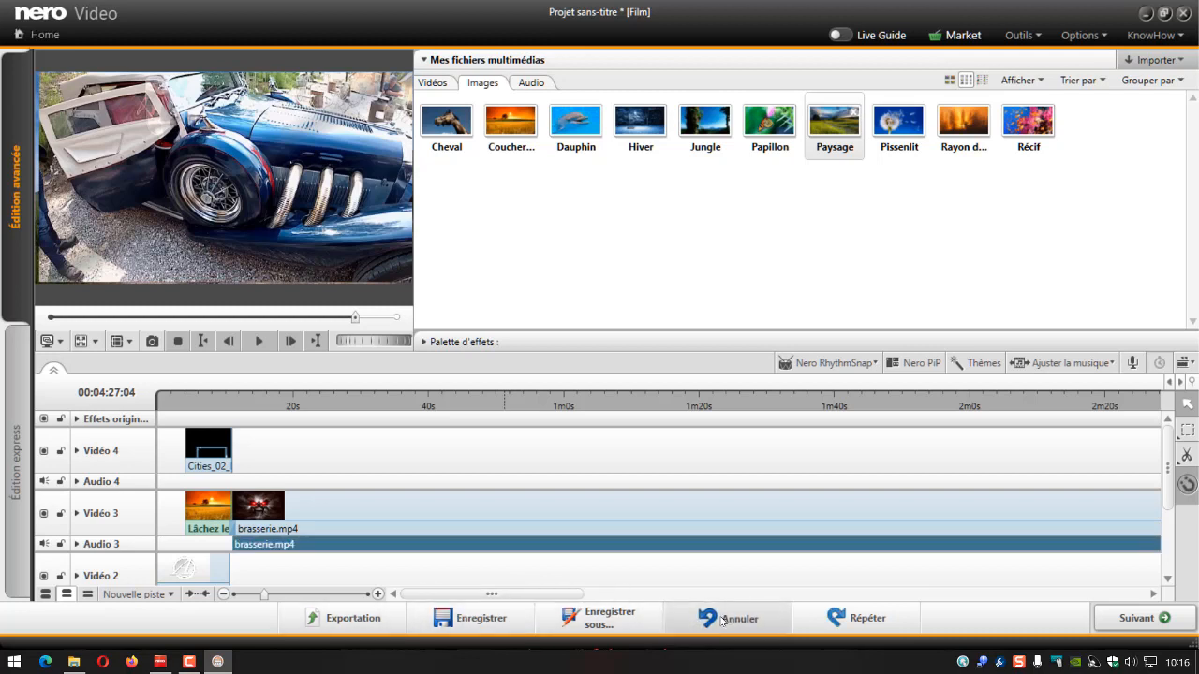
click(722, 620)
click(722, 619)
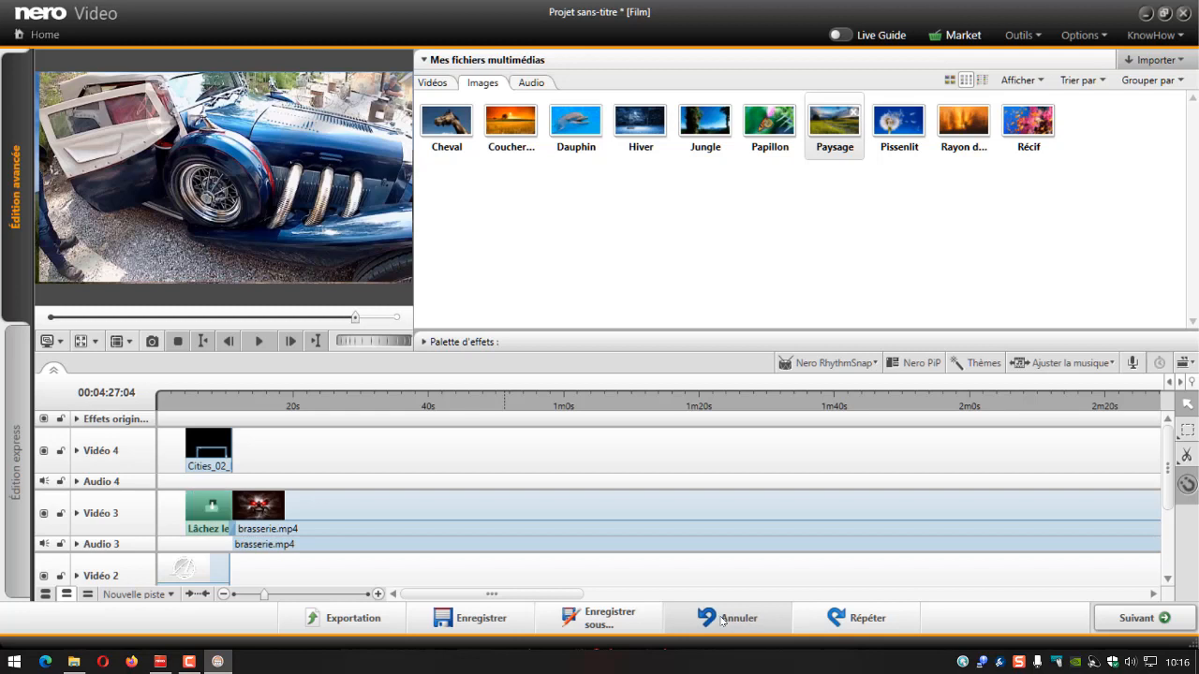
click(722, 620)
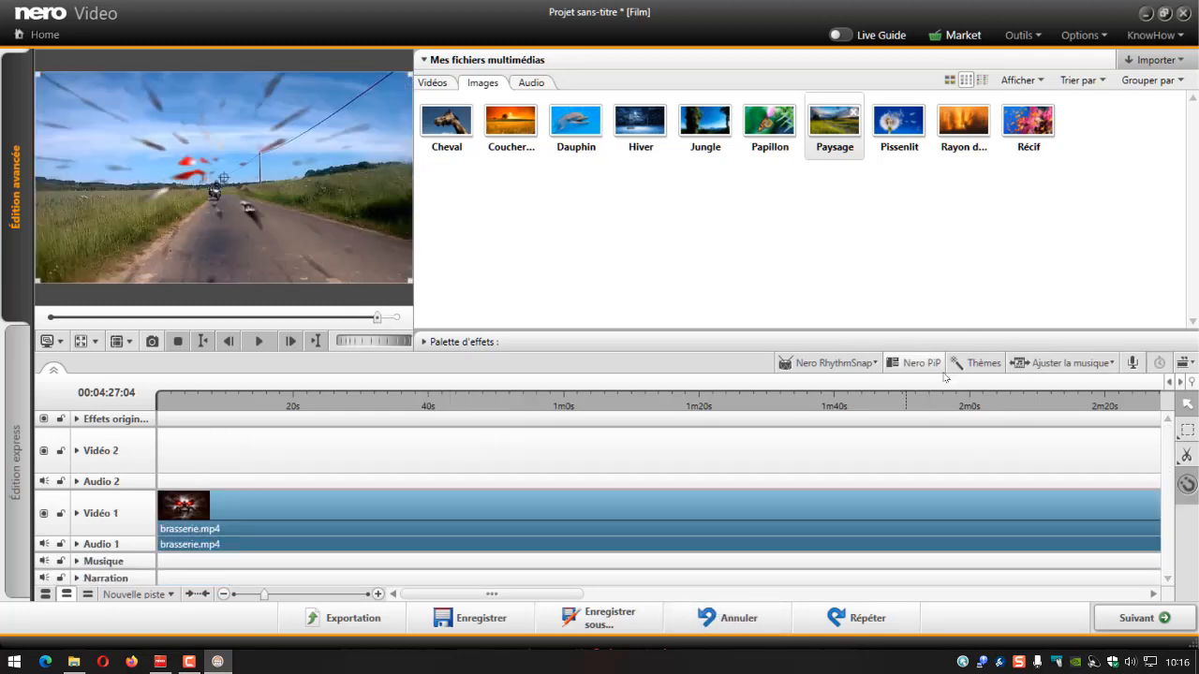
click(988, 371)
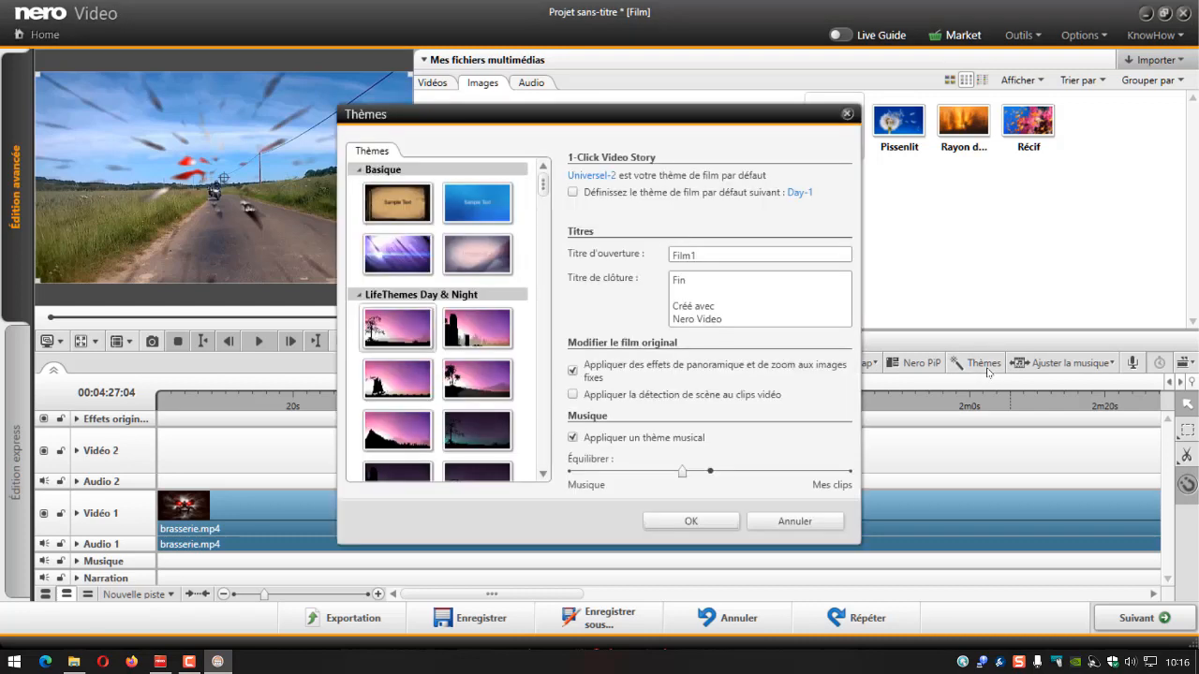
scroll(436, 290, down, 1)
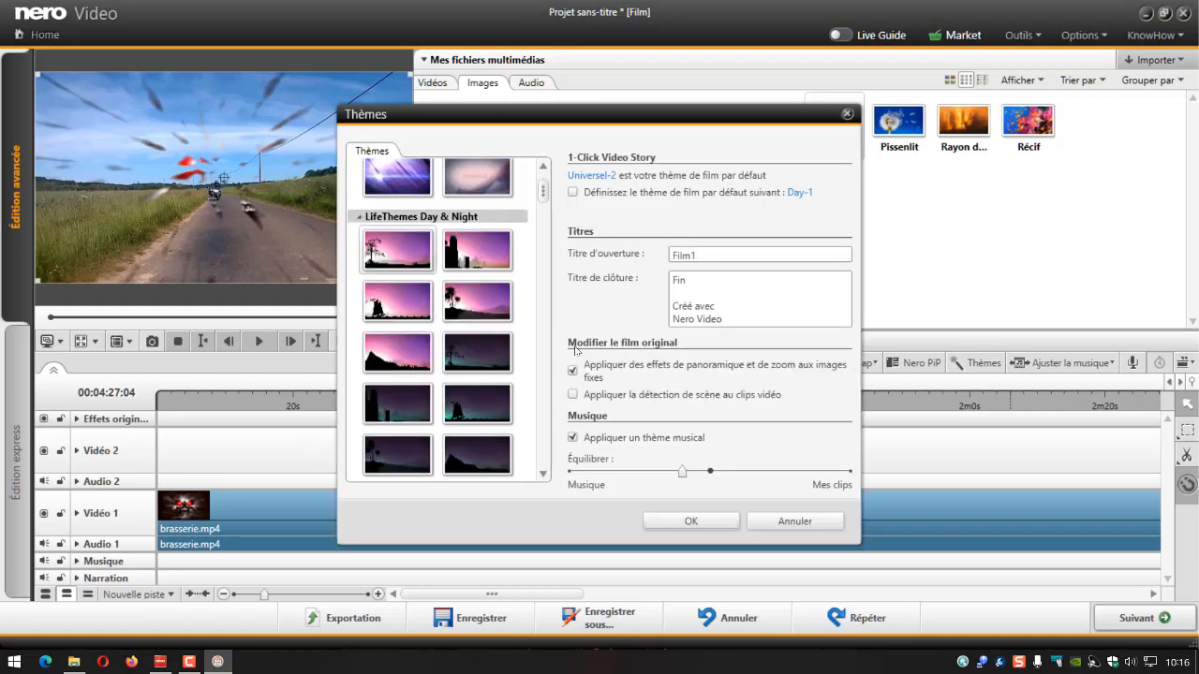
click(466, 316)
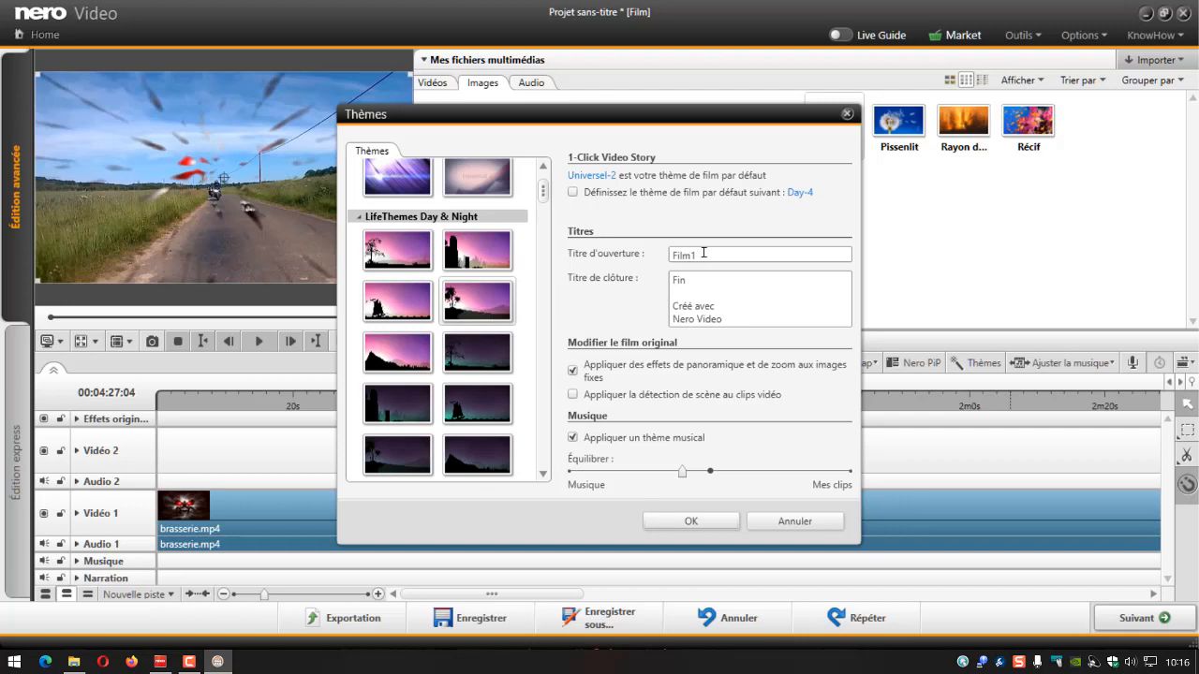
drag(712, 253, 642, 242)
click(792, 527)
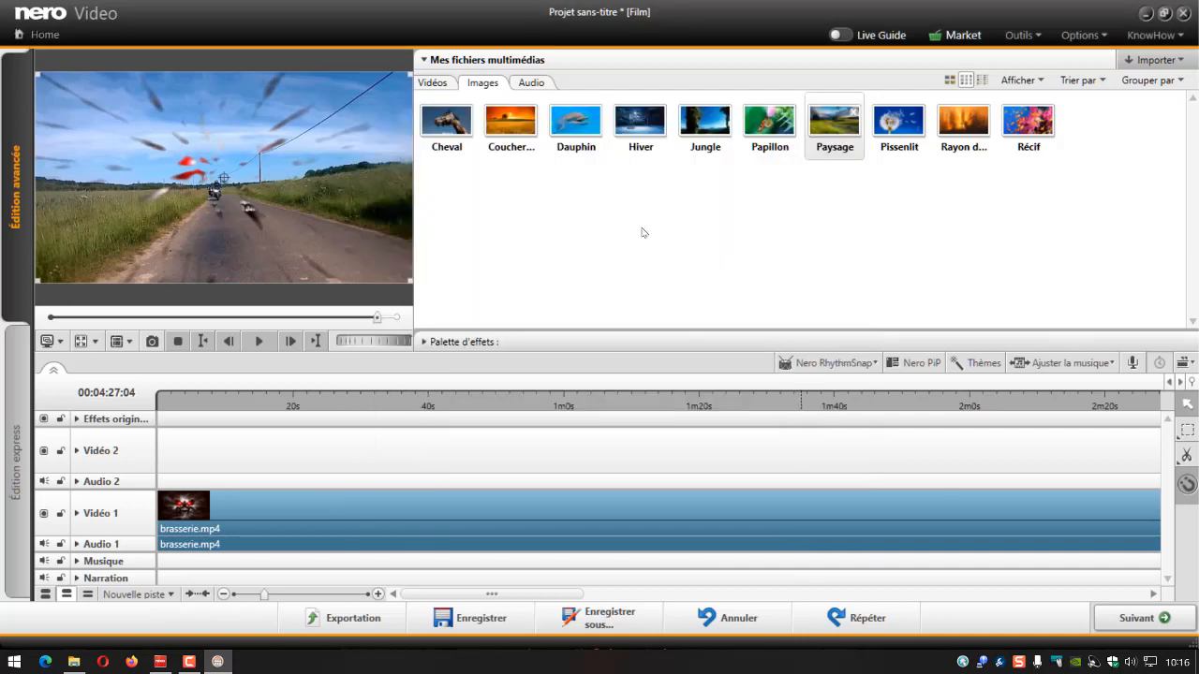